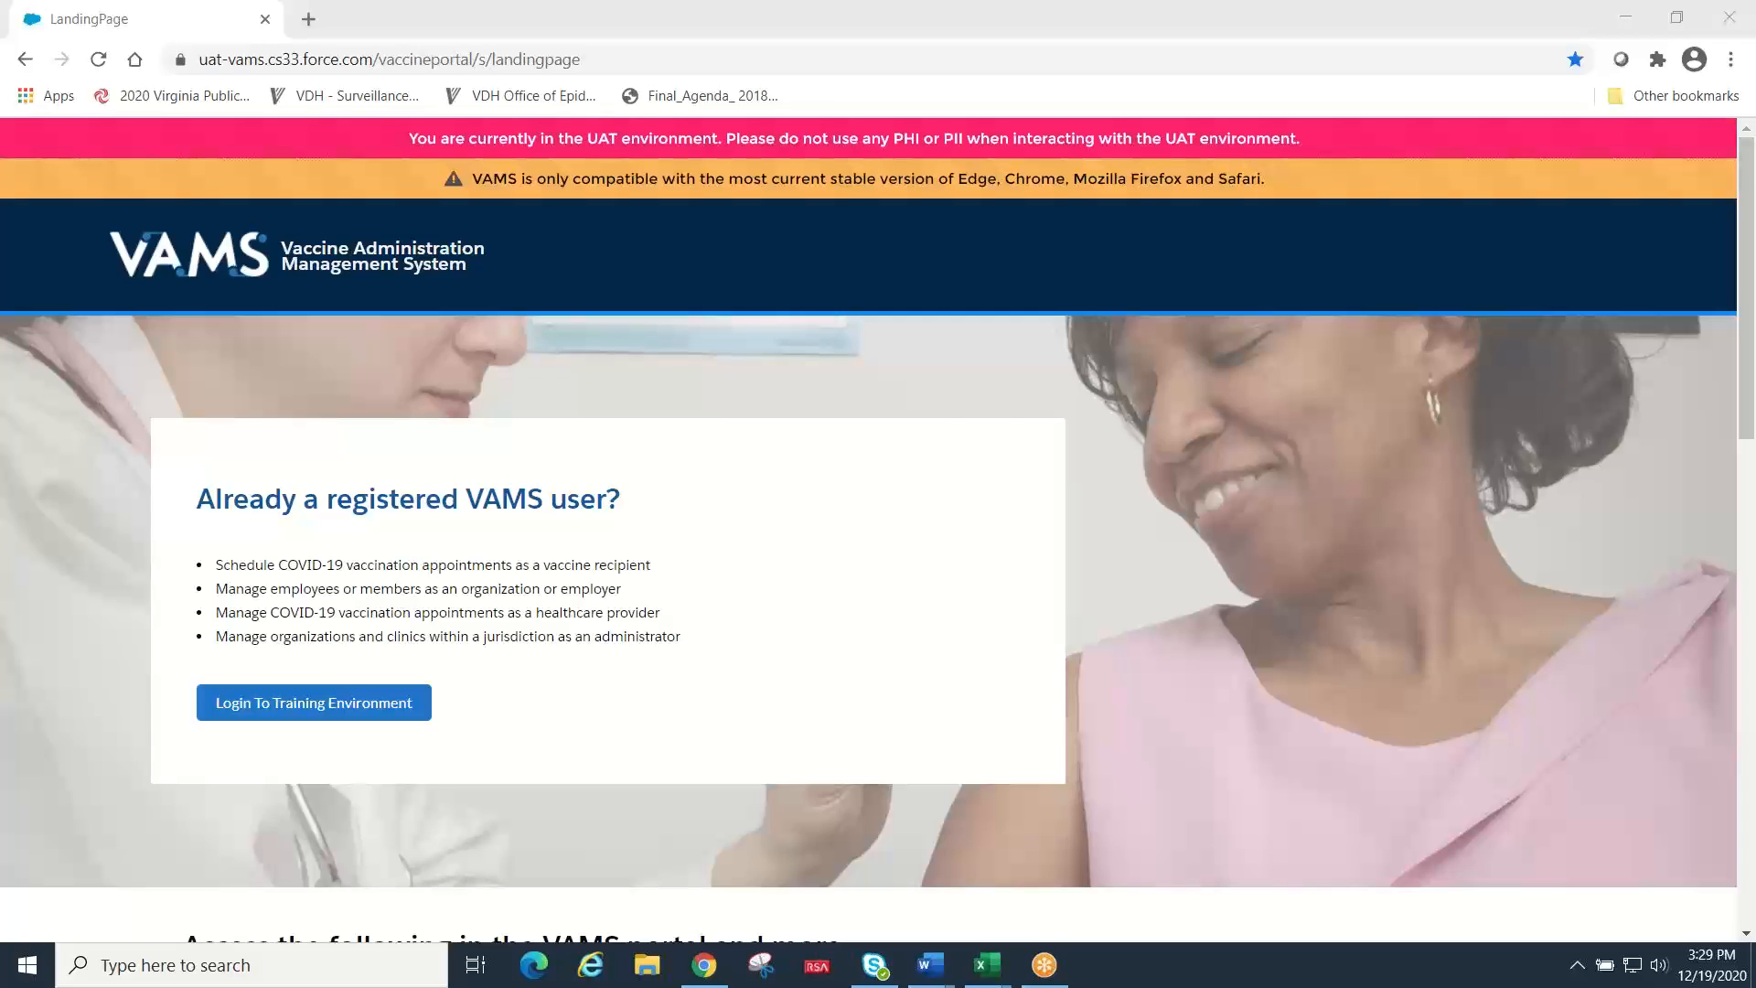
Step: Log in to the VAMS training environment and open the clinic portal for Loudoun Health District
left_click(379, 713)
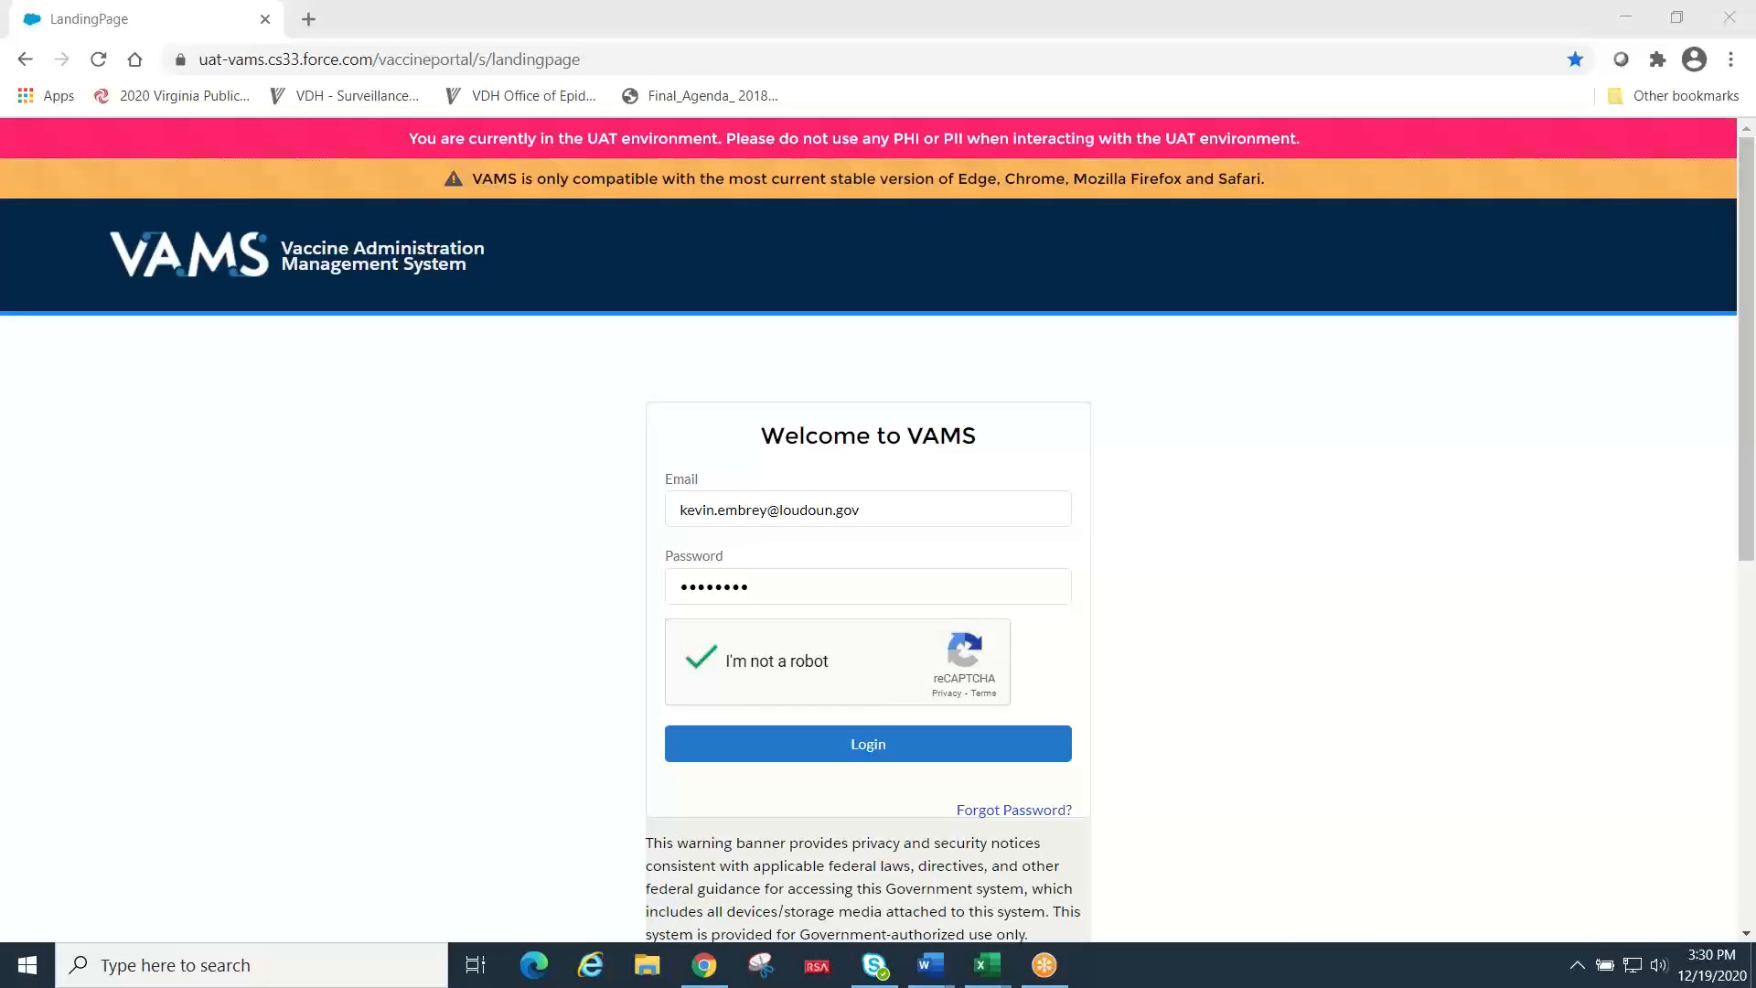
left_click(869, 745)
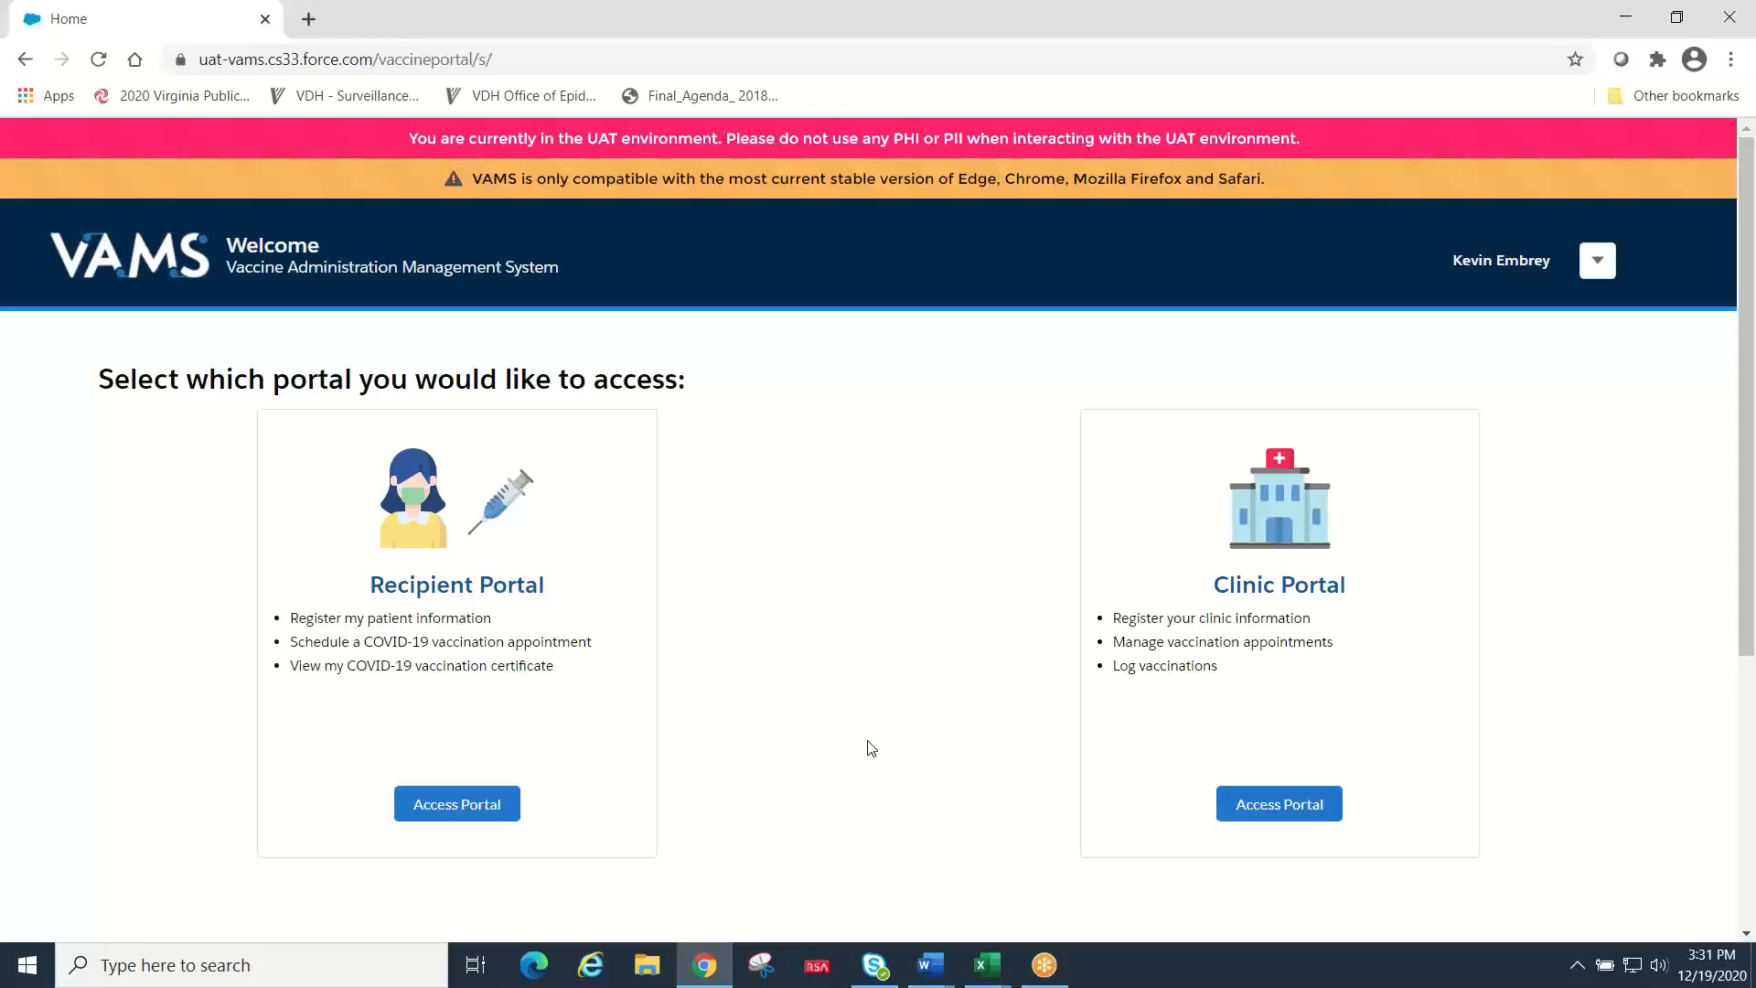
left_click(1281, 814)
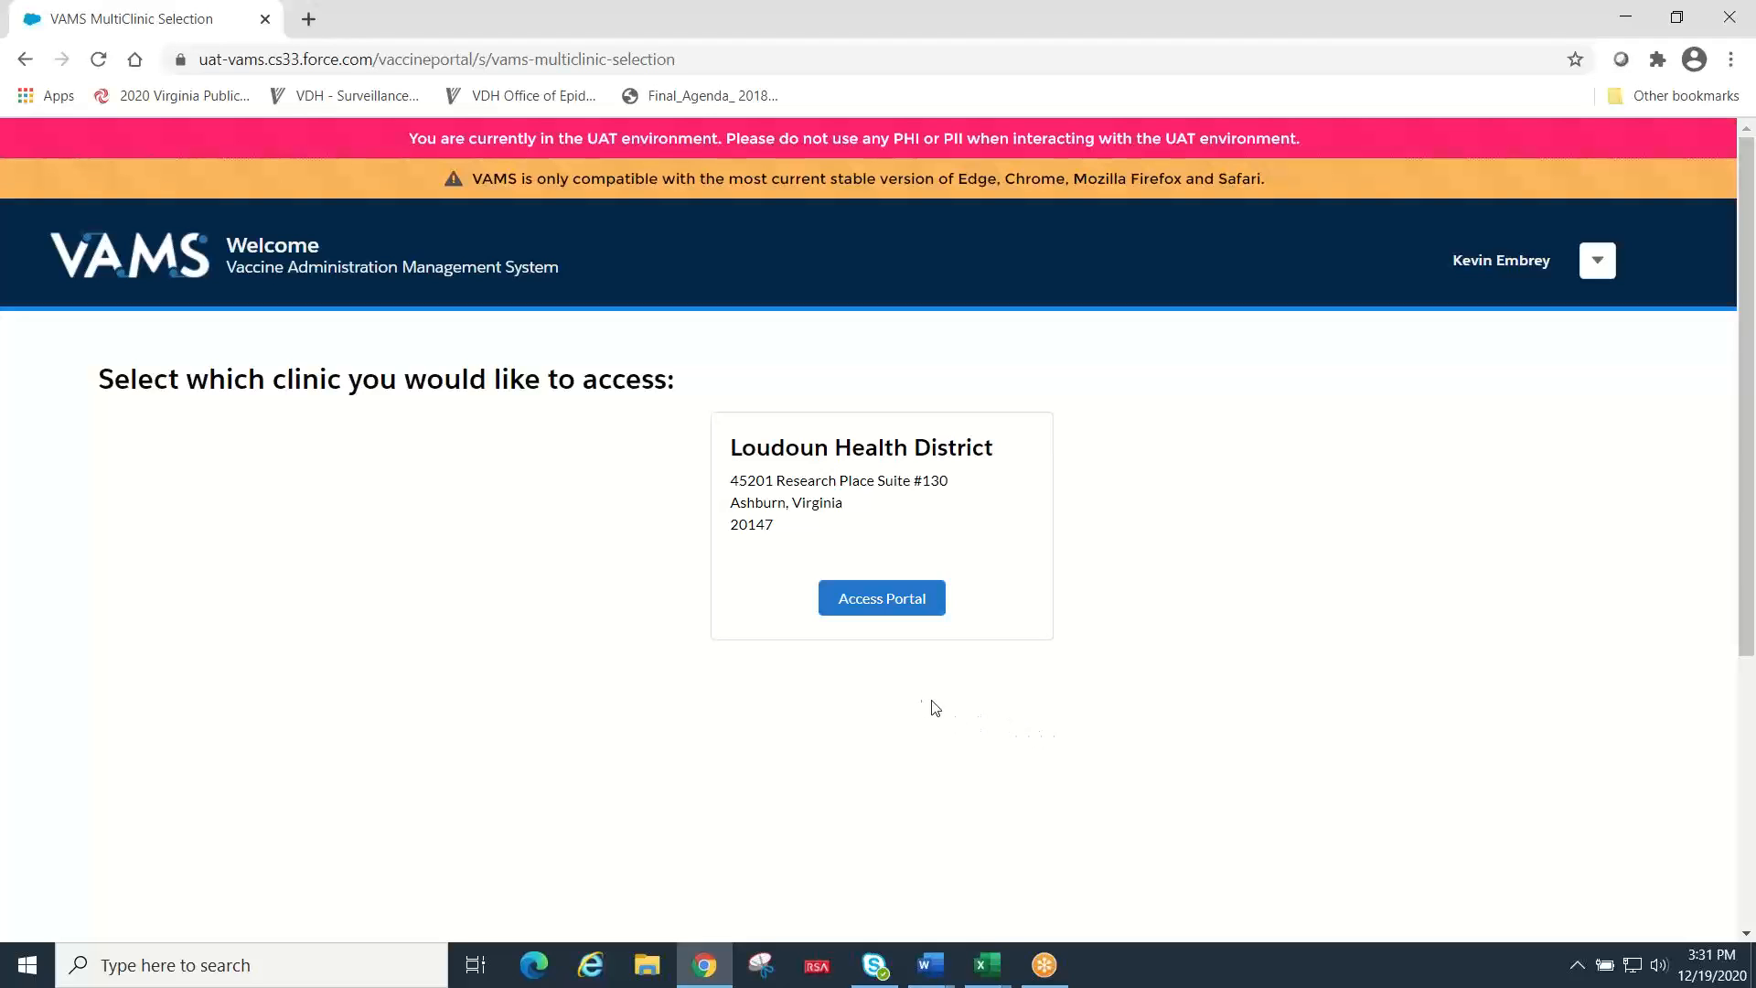
left_click(888, 610)
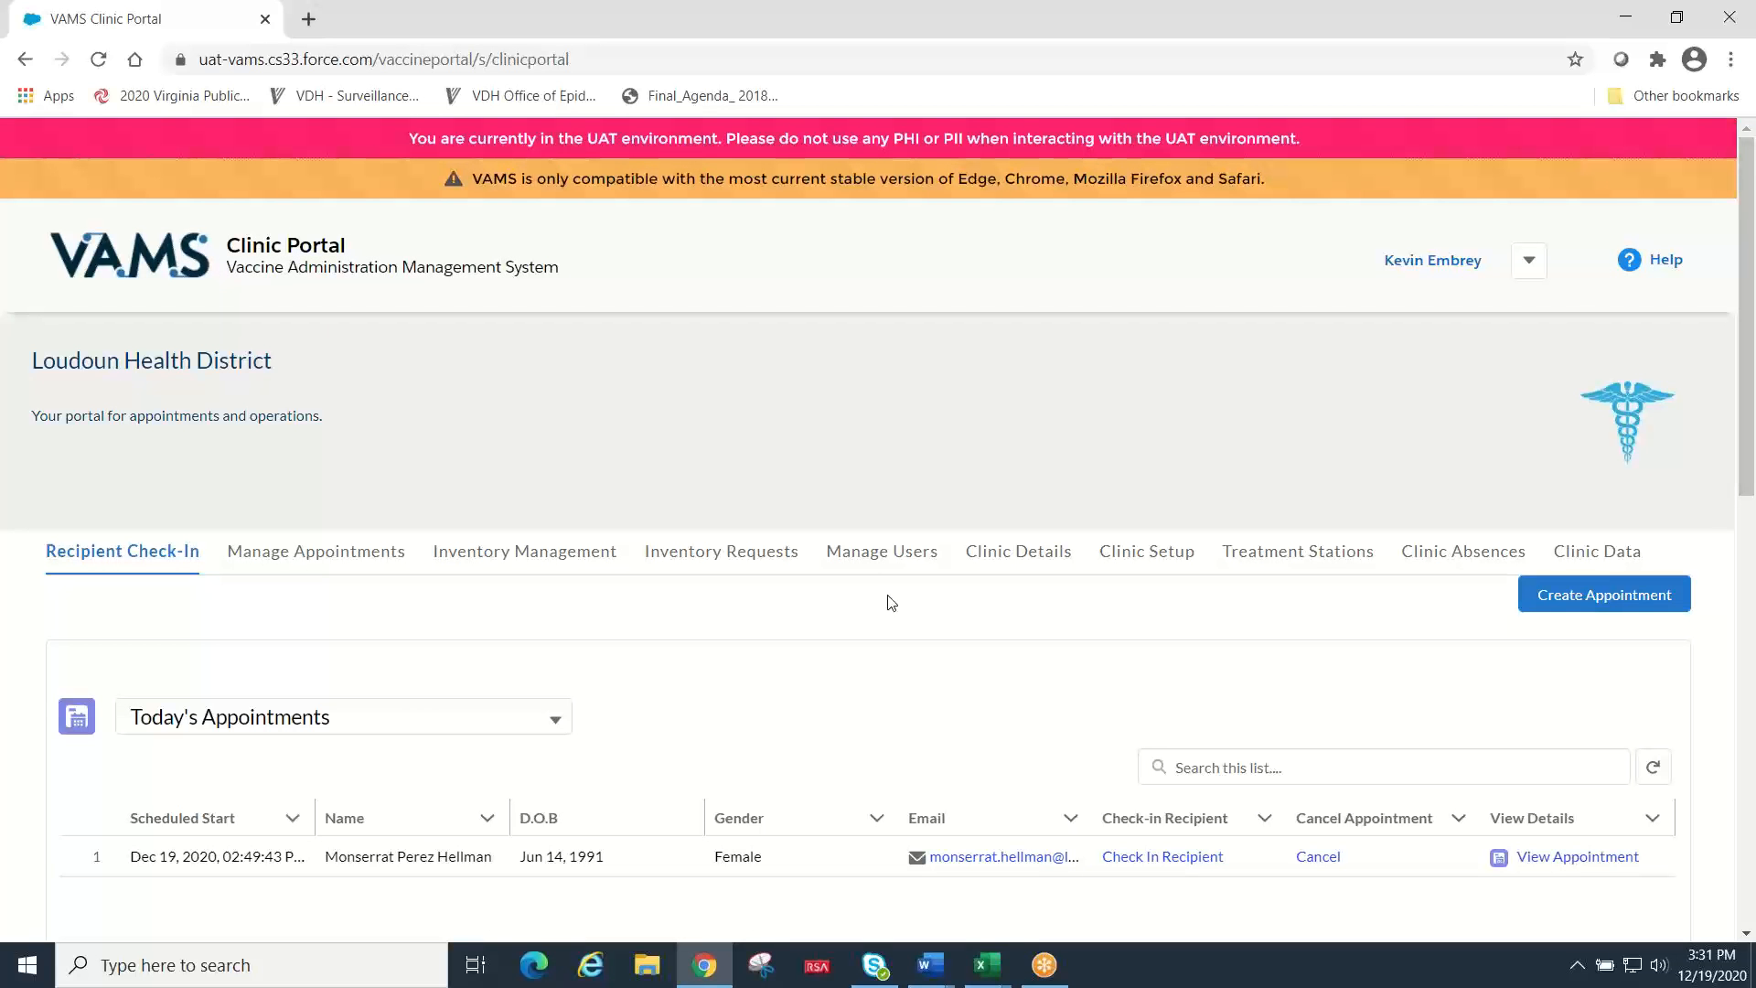
Step: Go to appointment management and show the Checked-in Recipients list
scroll(890, 608, "down", 1)
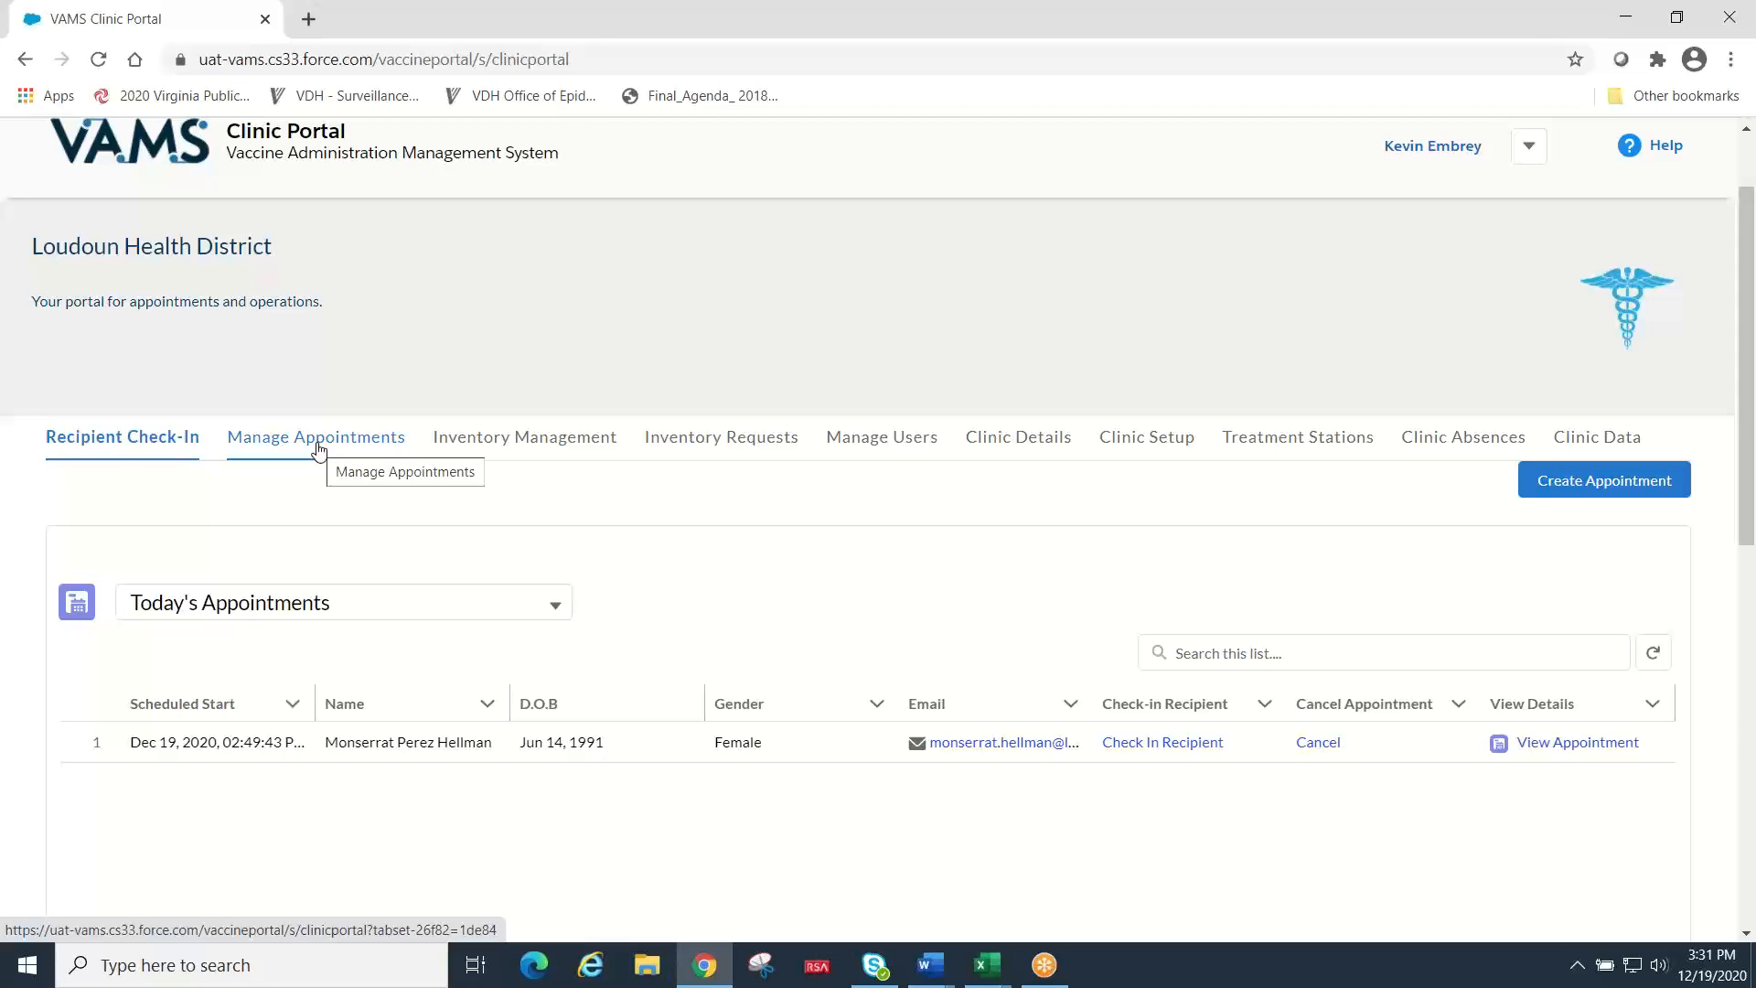
scroll(318, 449, "up", 2)
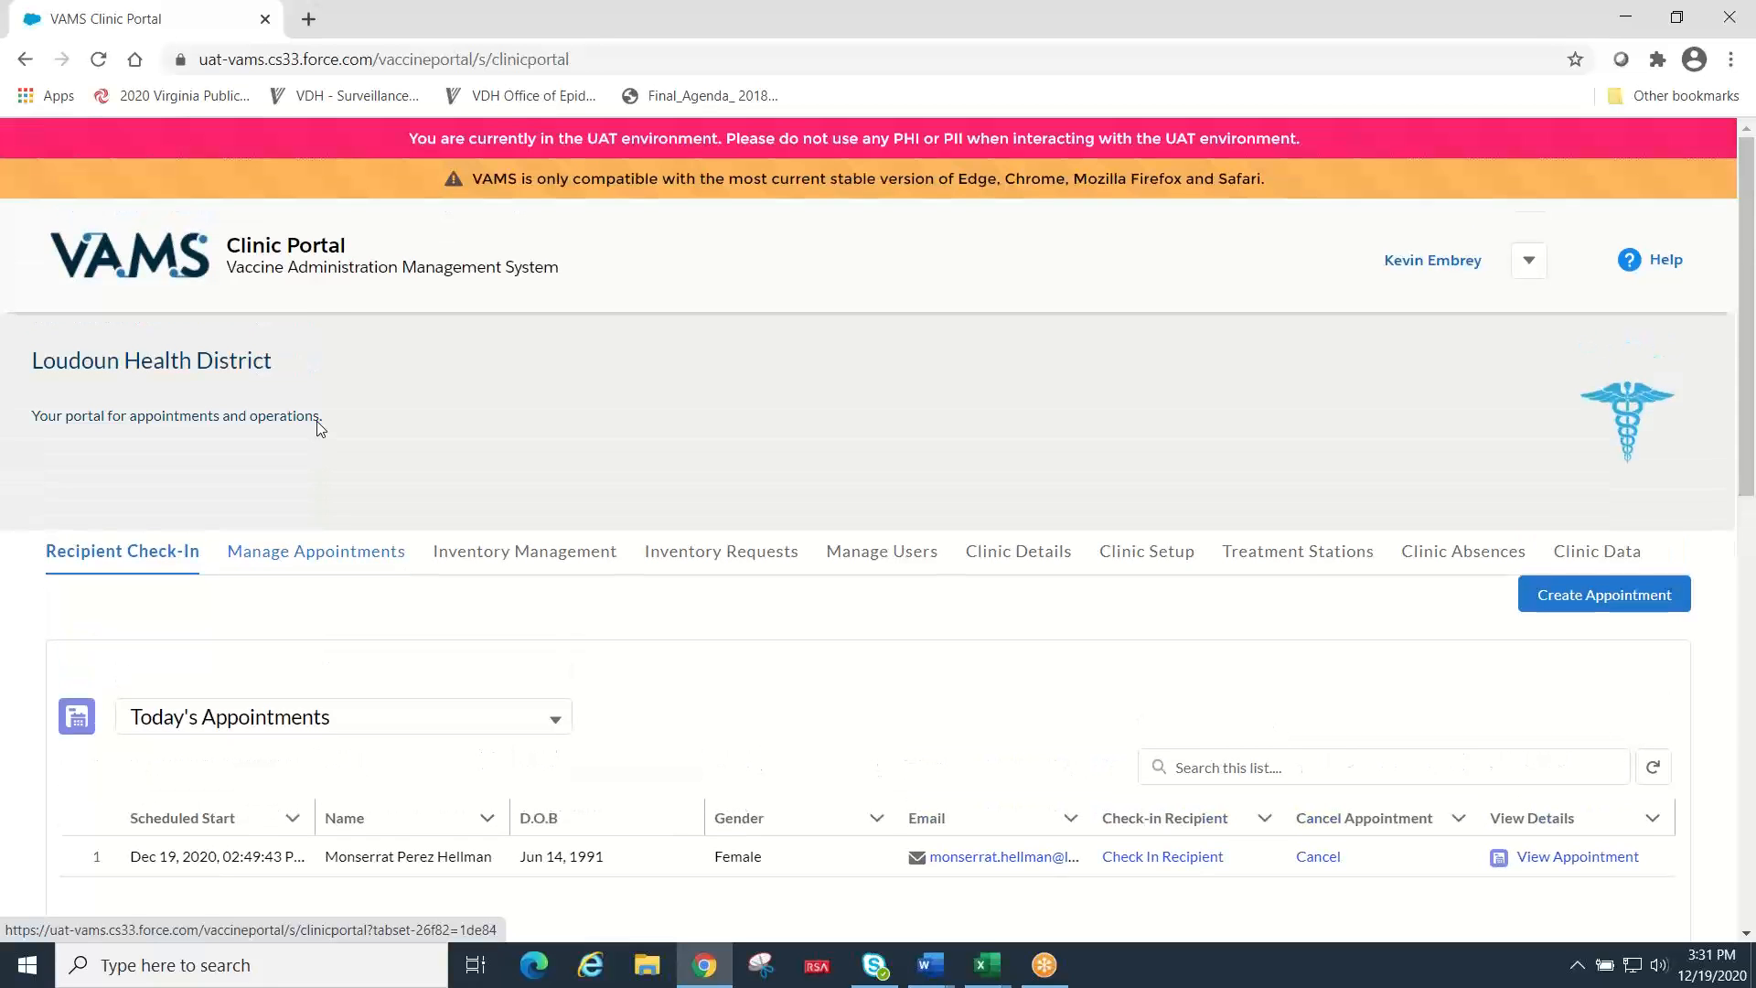
left_click(296, 554)
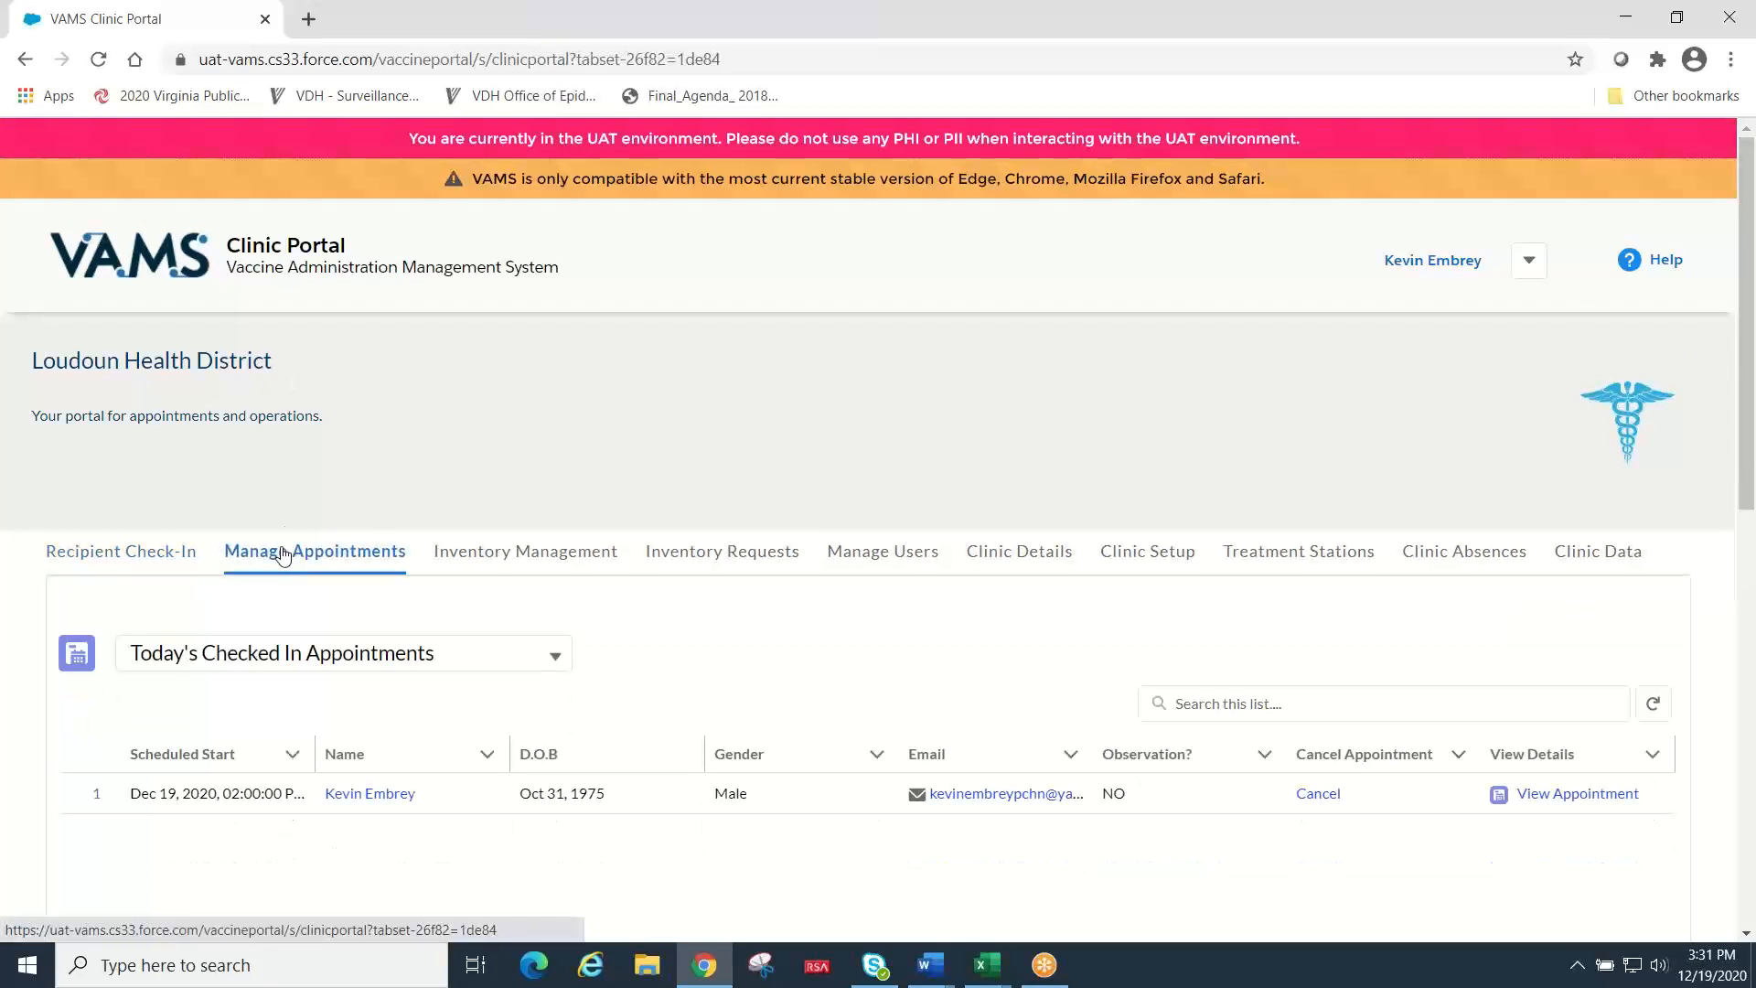
scroll(283, 554, "down", 3)
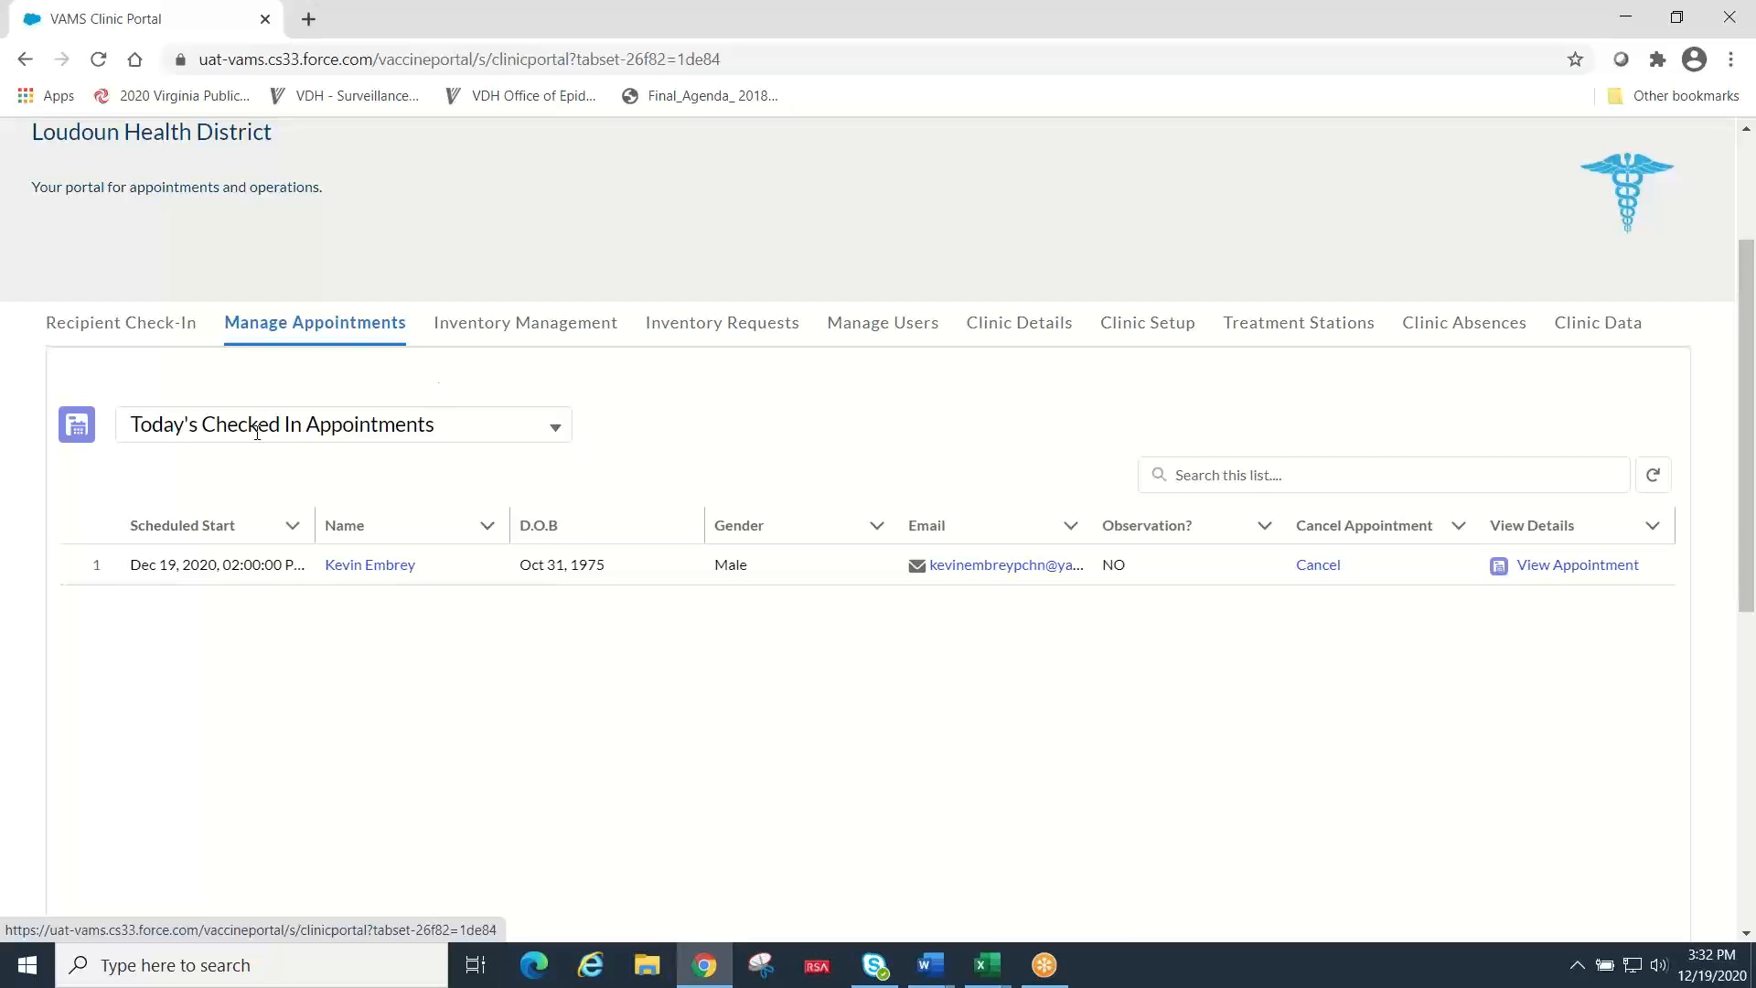
left_click(557, 433)
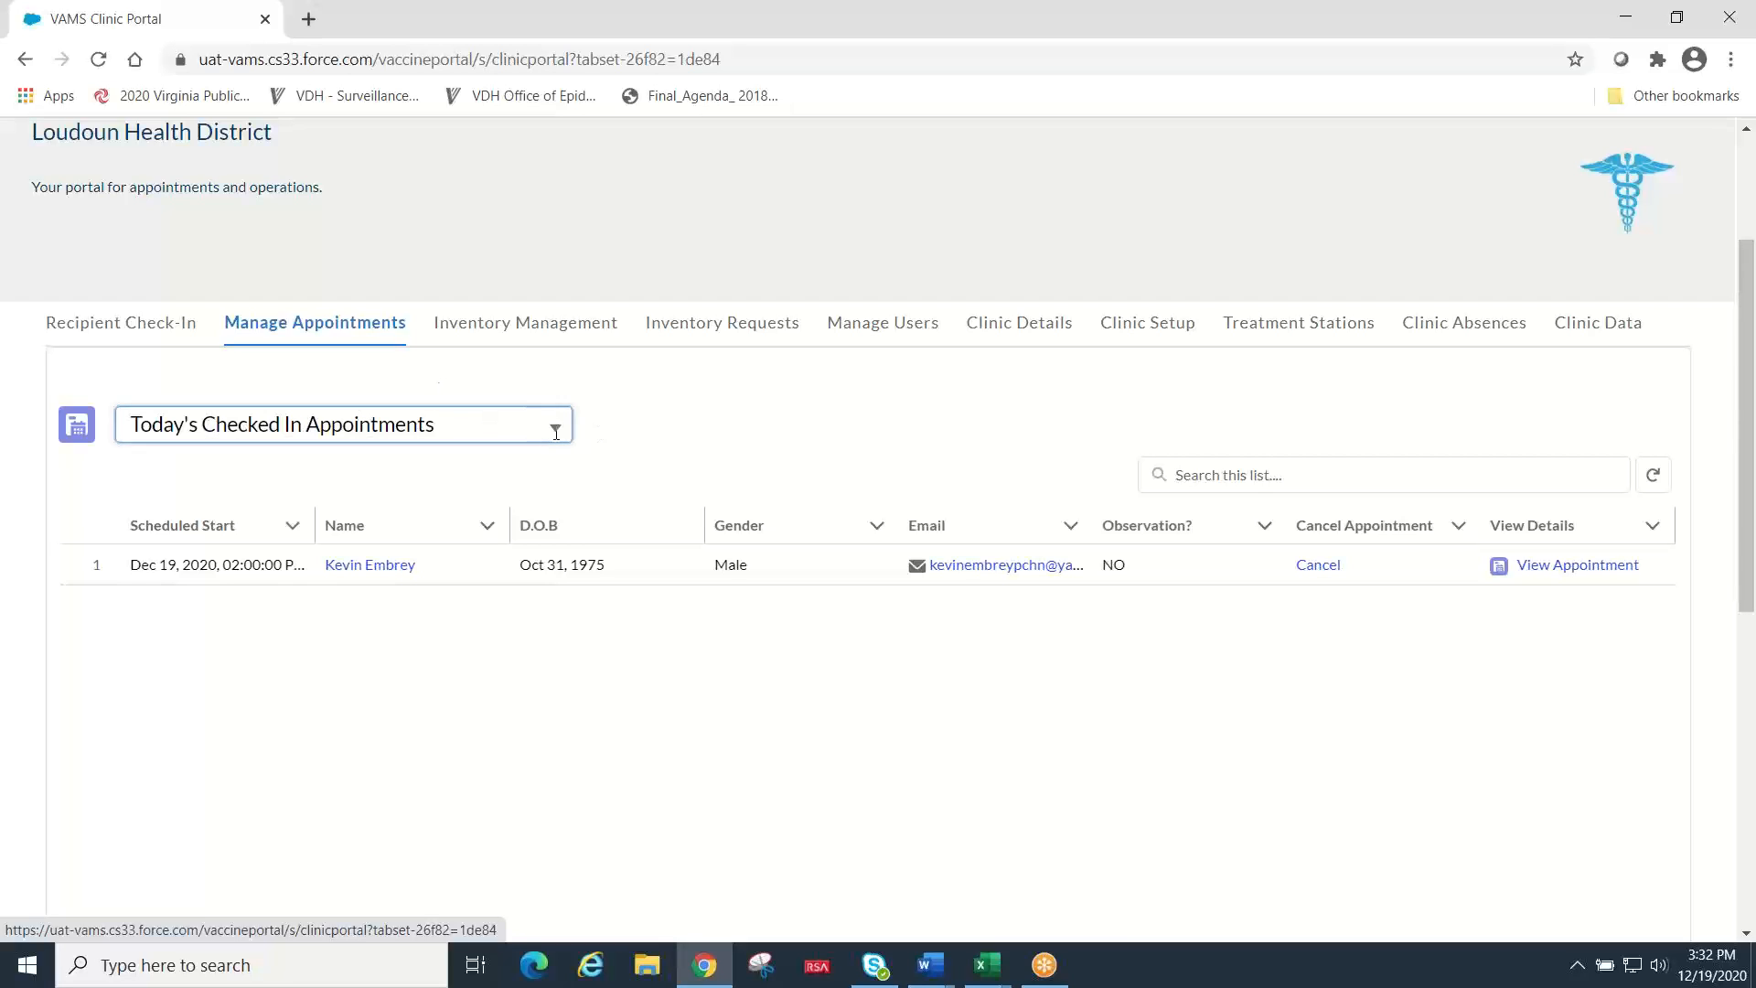
left_click(359, 471)
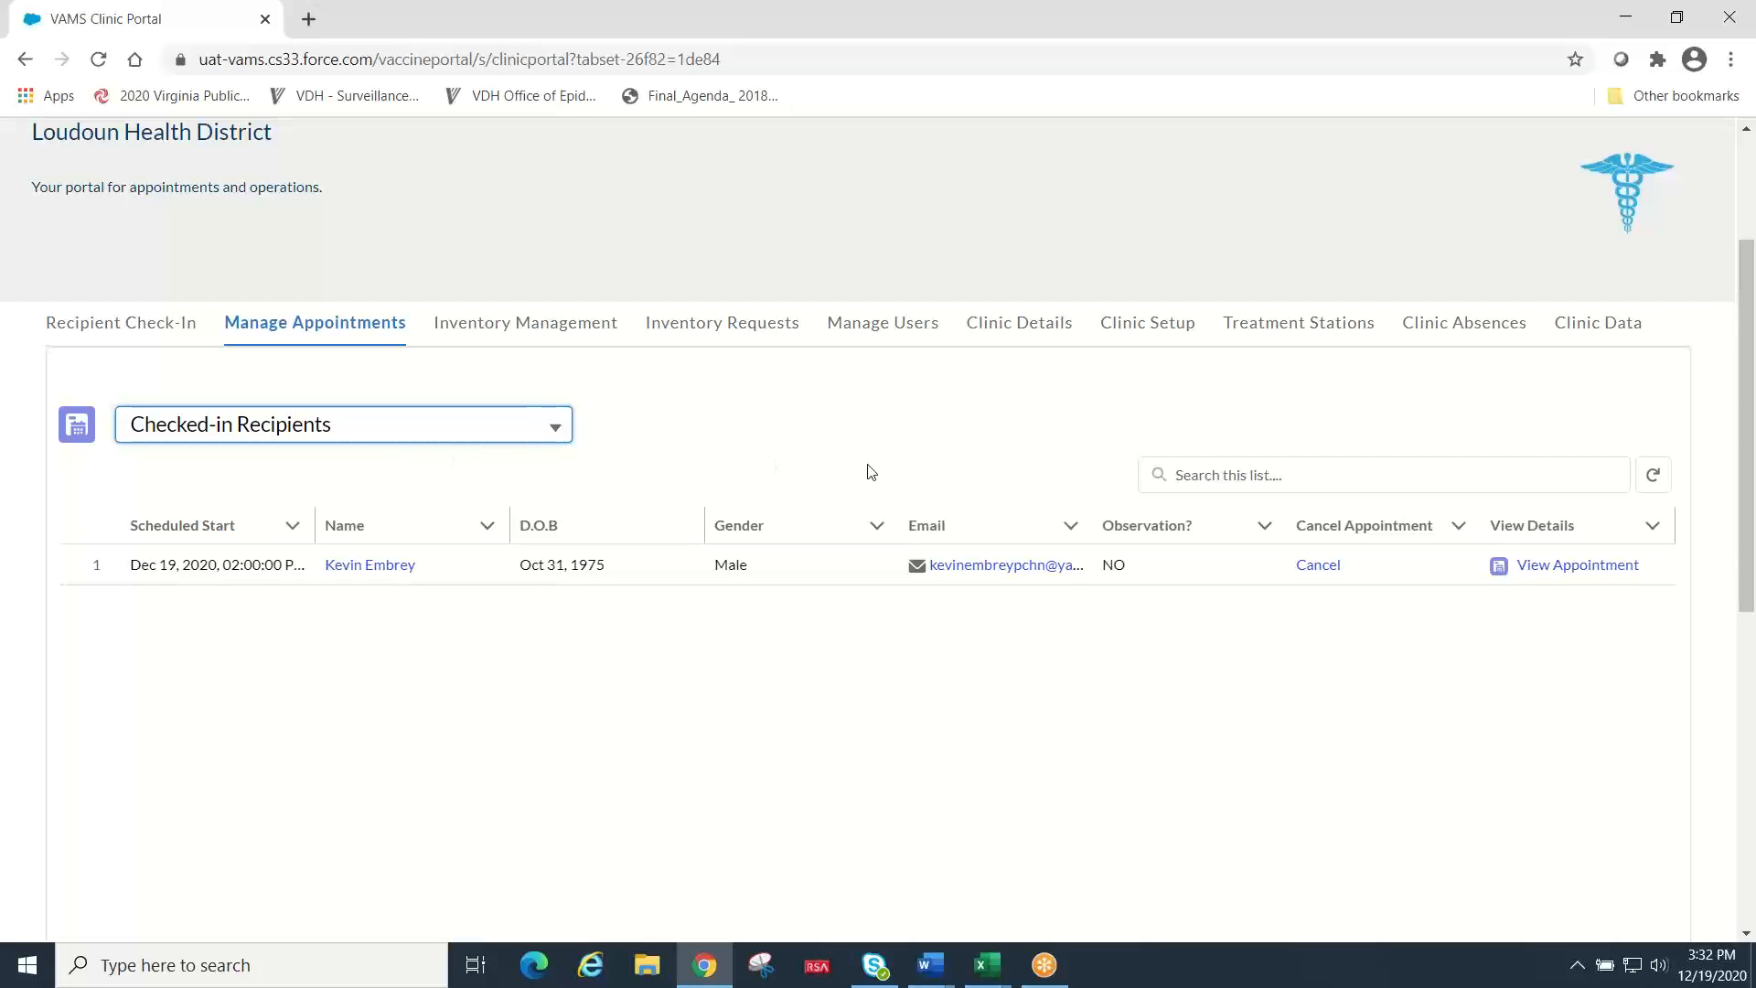
left_click(1217, 472)
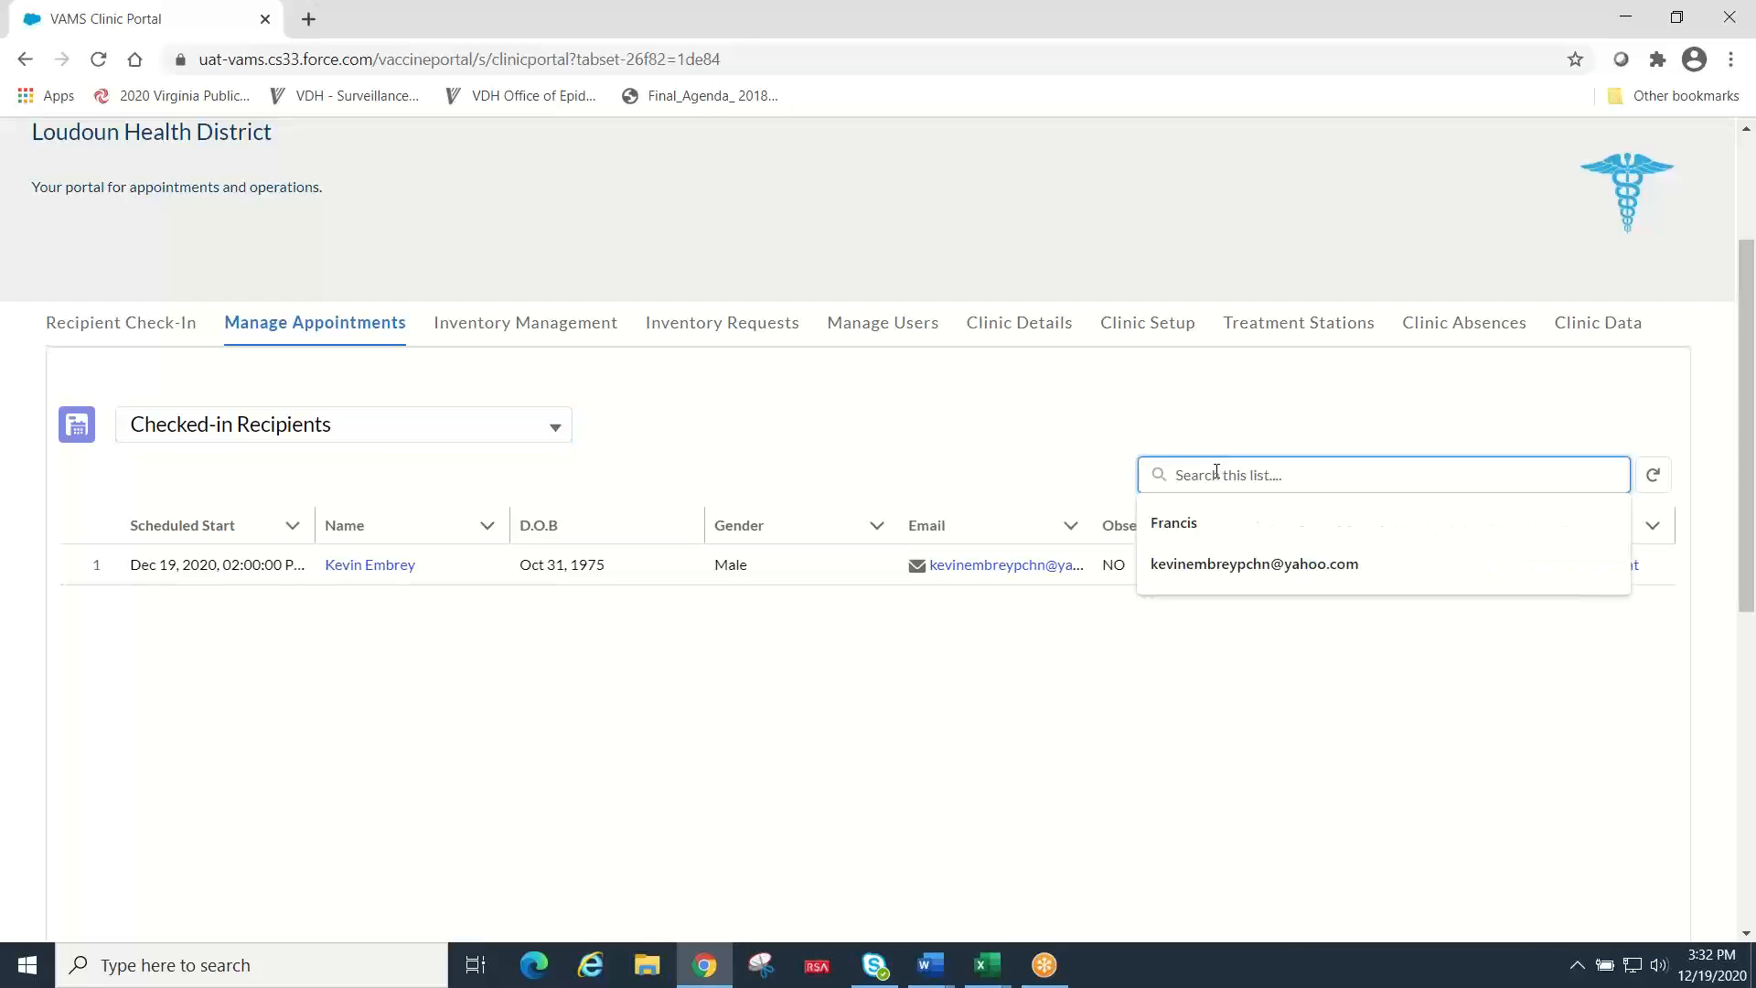
left_click(862, 684)
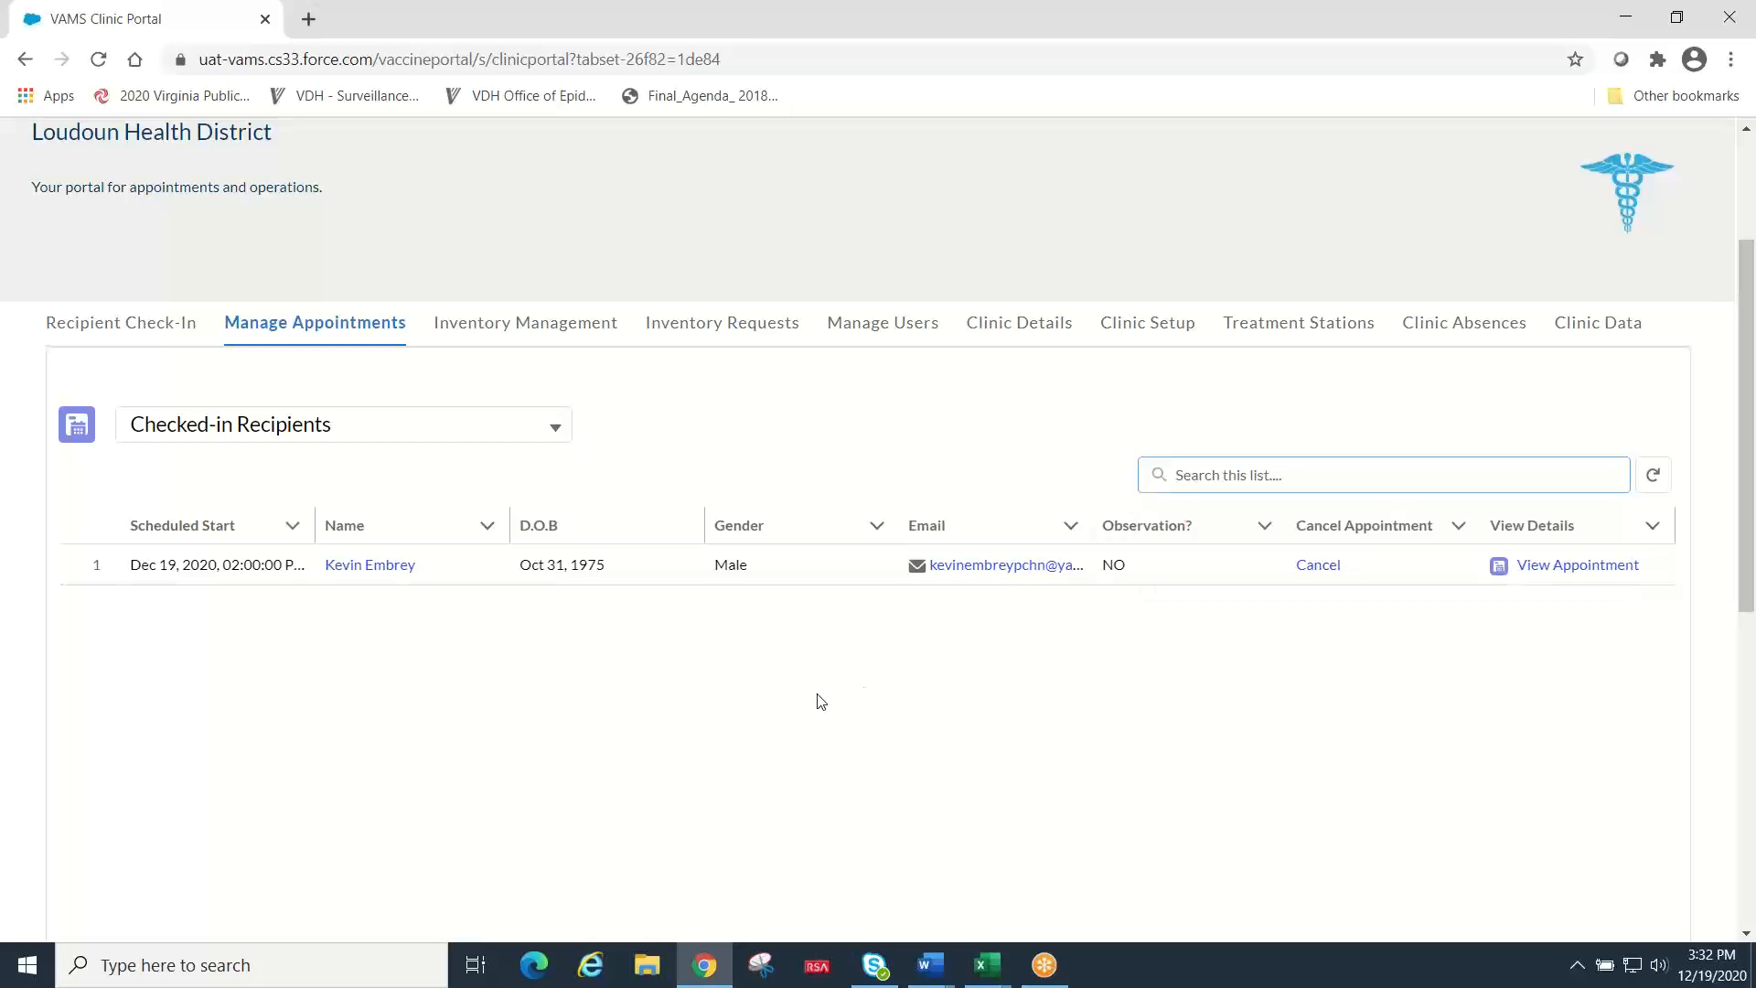
Step: Open the checked-in recipient's record, answering Yes to having verified that this is the correct recipient
left_click(366, 567)
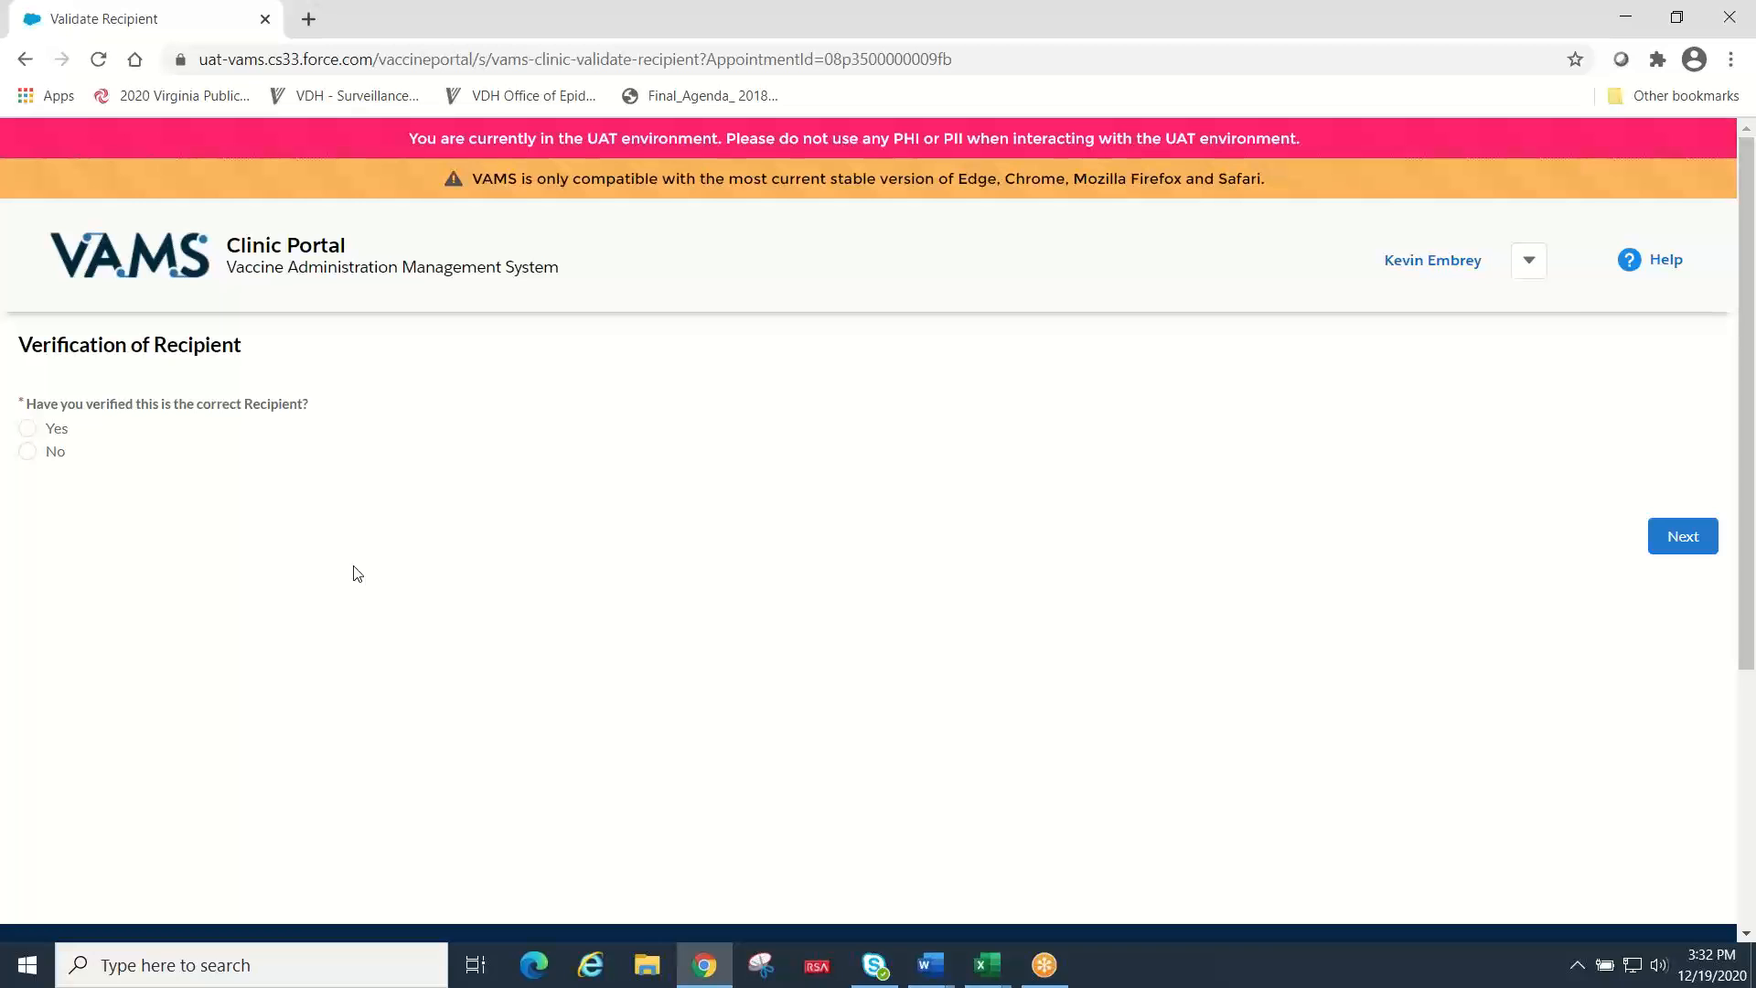
left_click(28, 430)
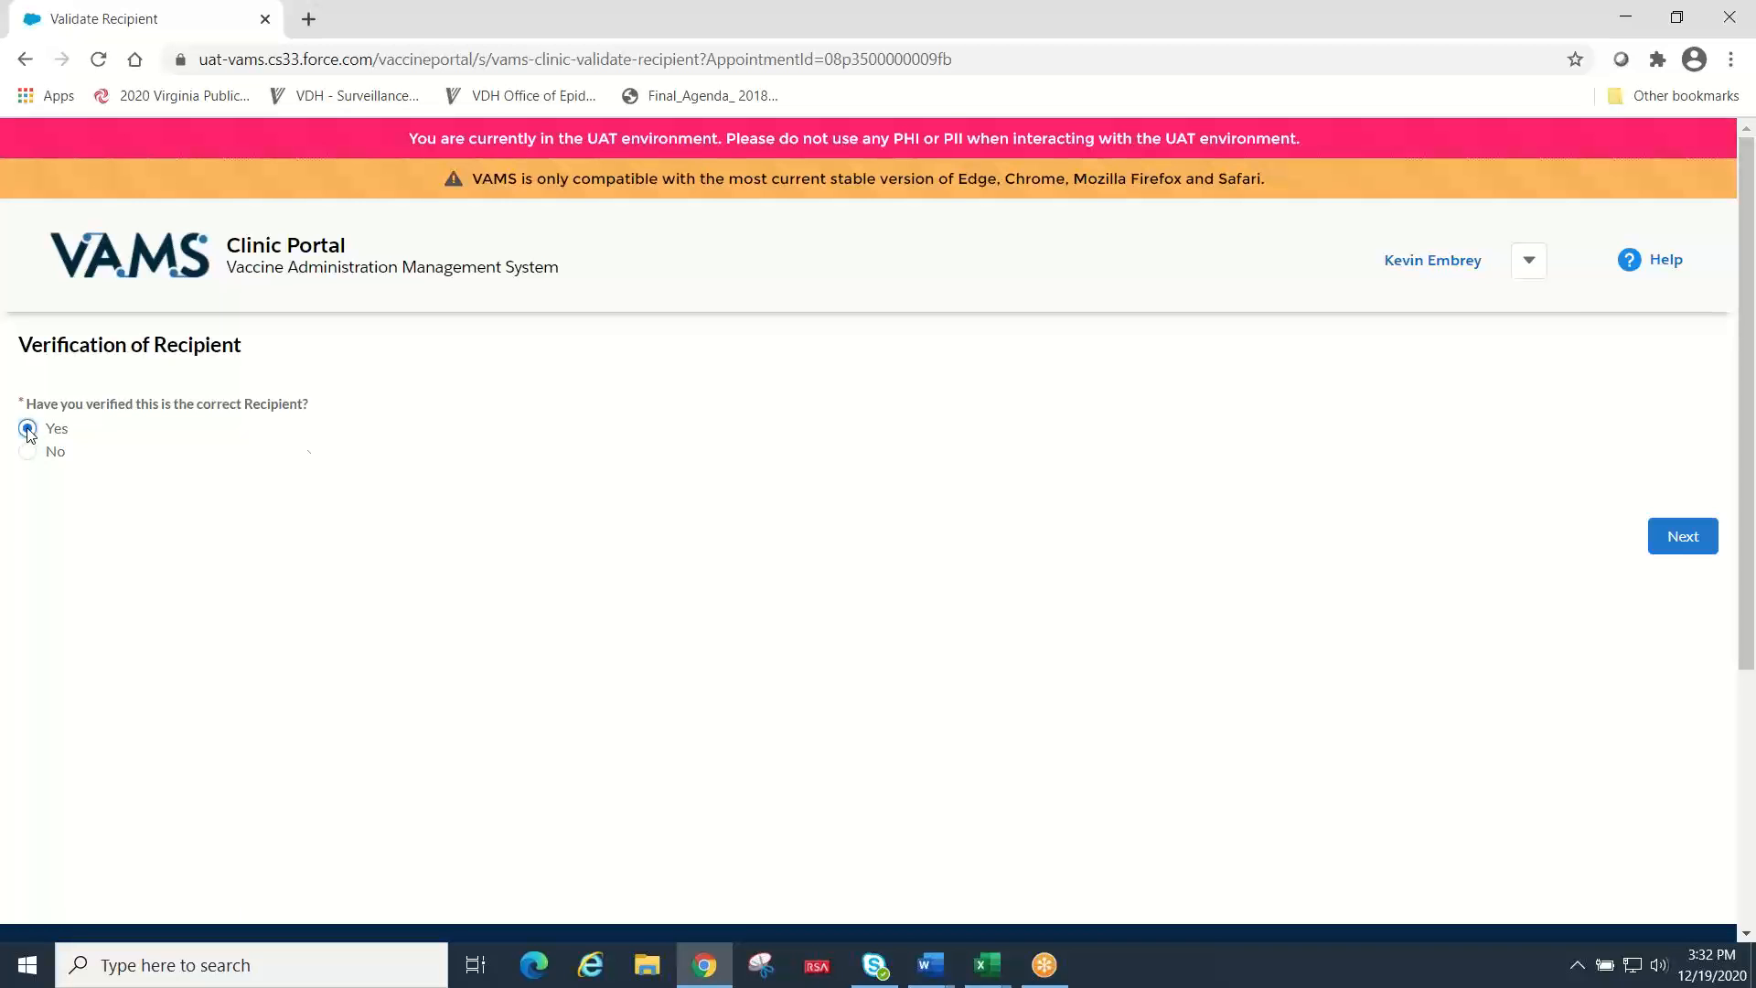
left_click(1662, 541)
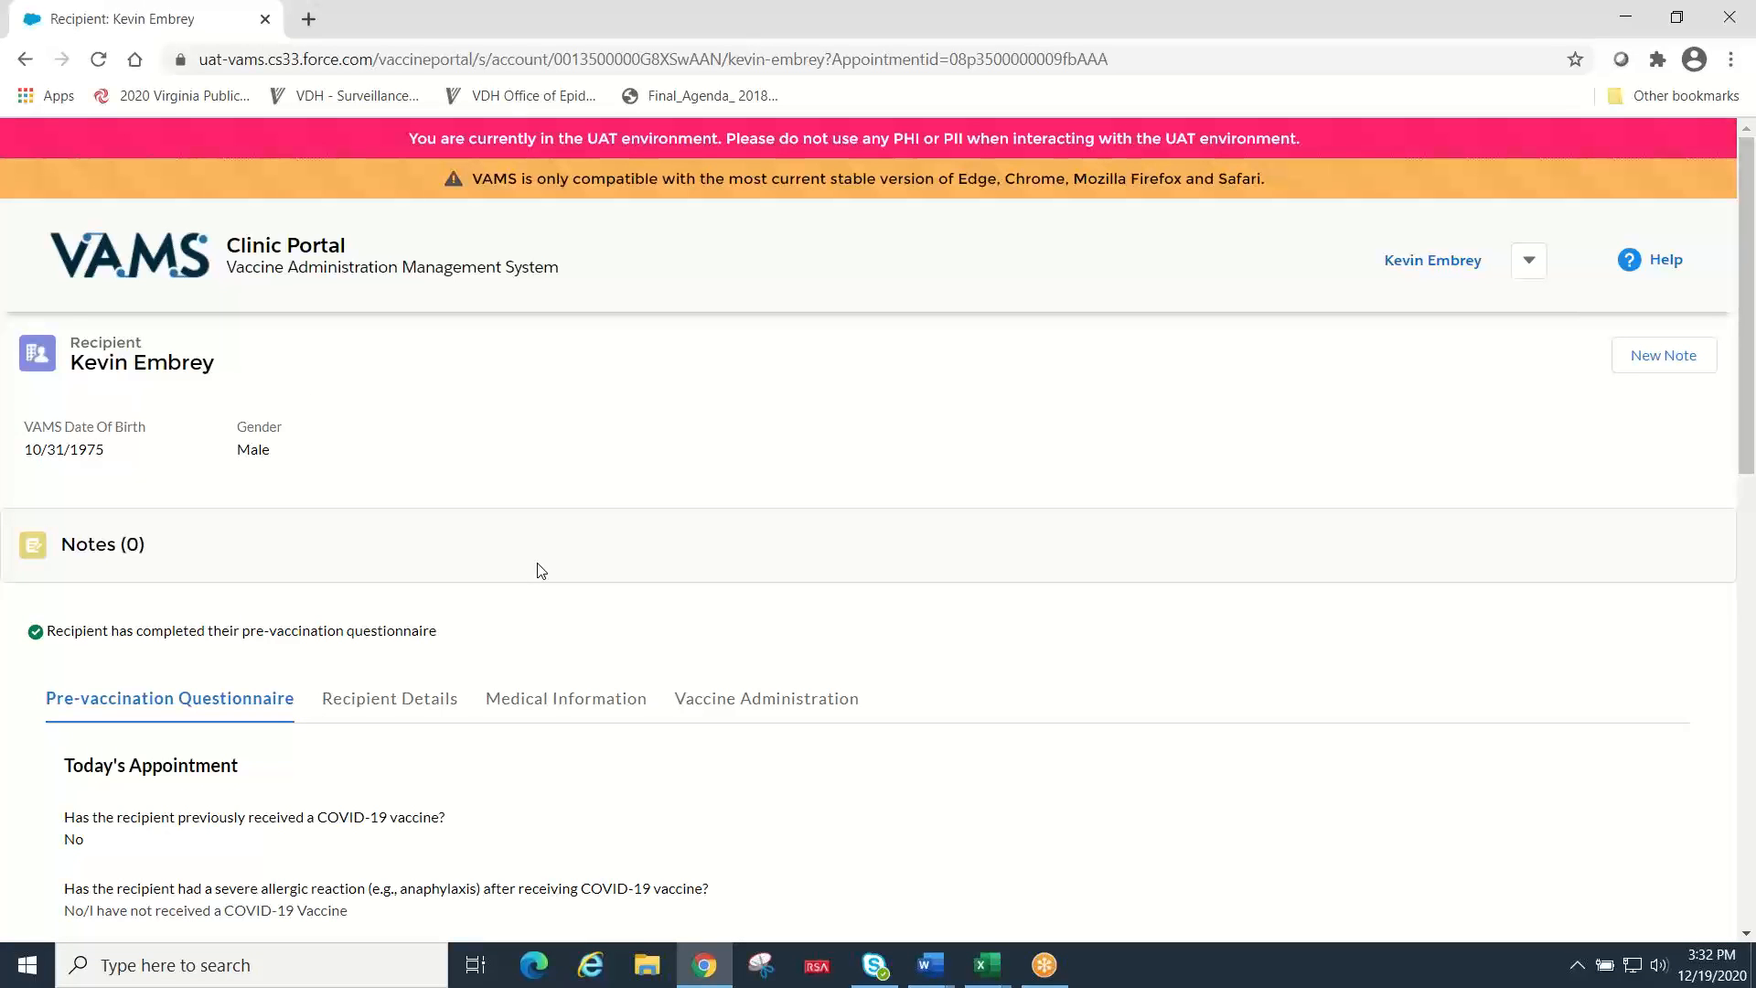
Step: Review the recipient's pre-vaccination questionnaire answers, recipient details, medical history and insurance information
scroll(533, 577, "down", 1)
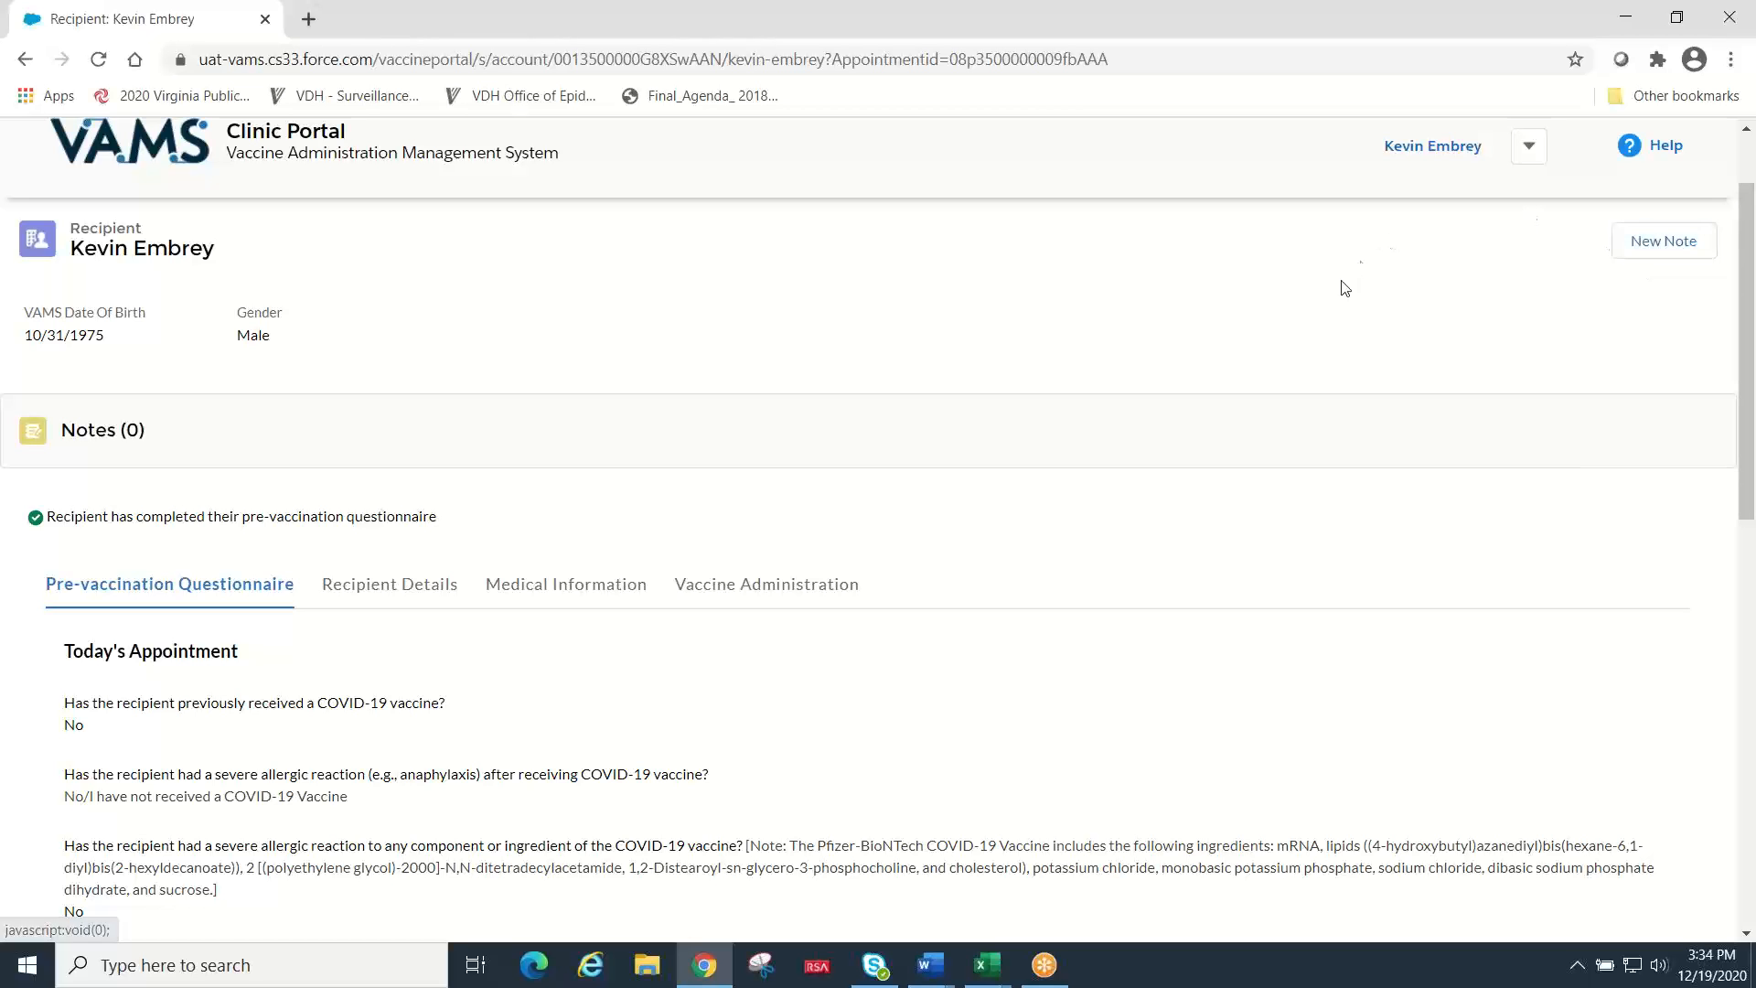
scroll(1308, 320, "down", 3)
scroll(1279, 370, "down", 1)
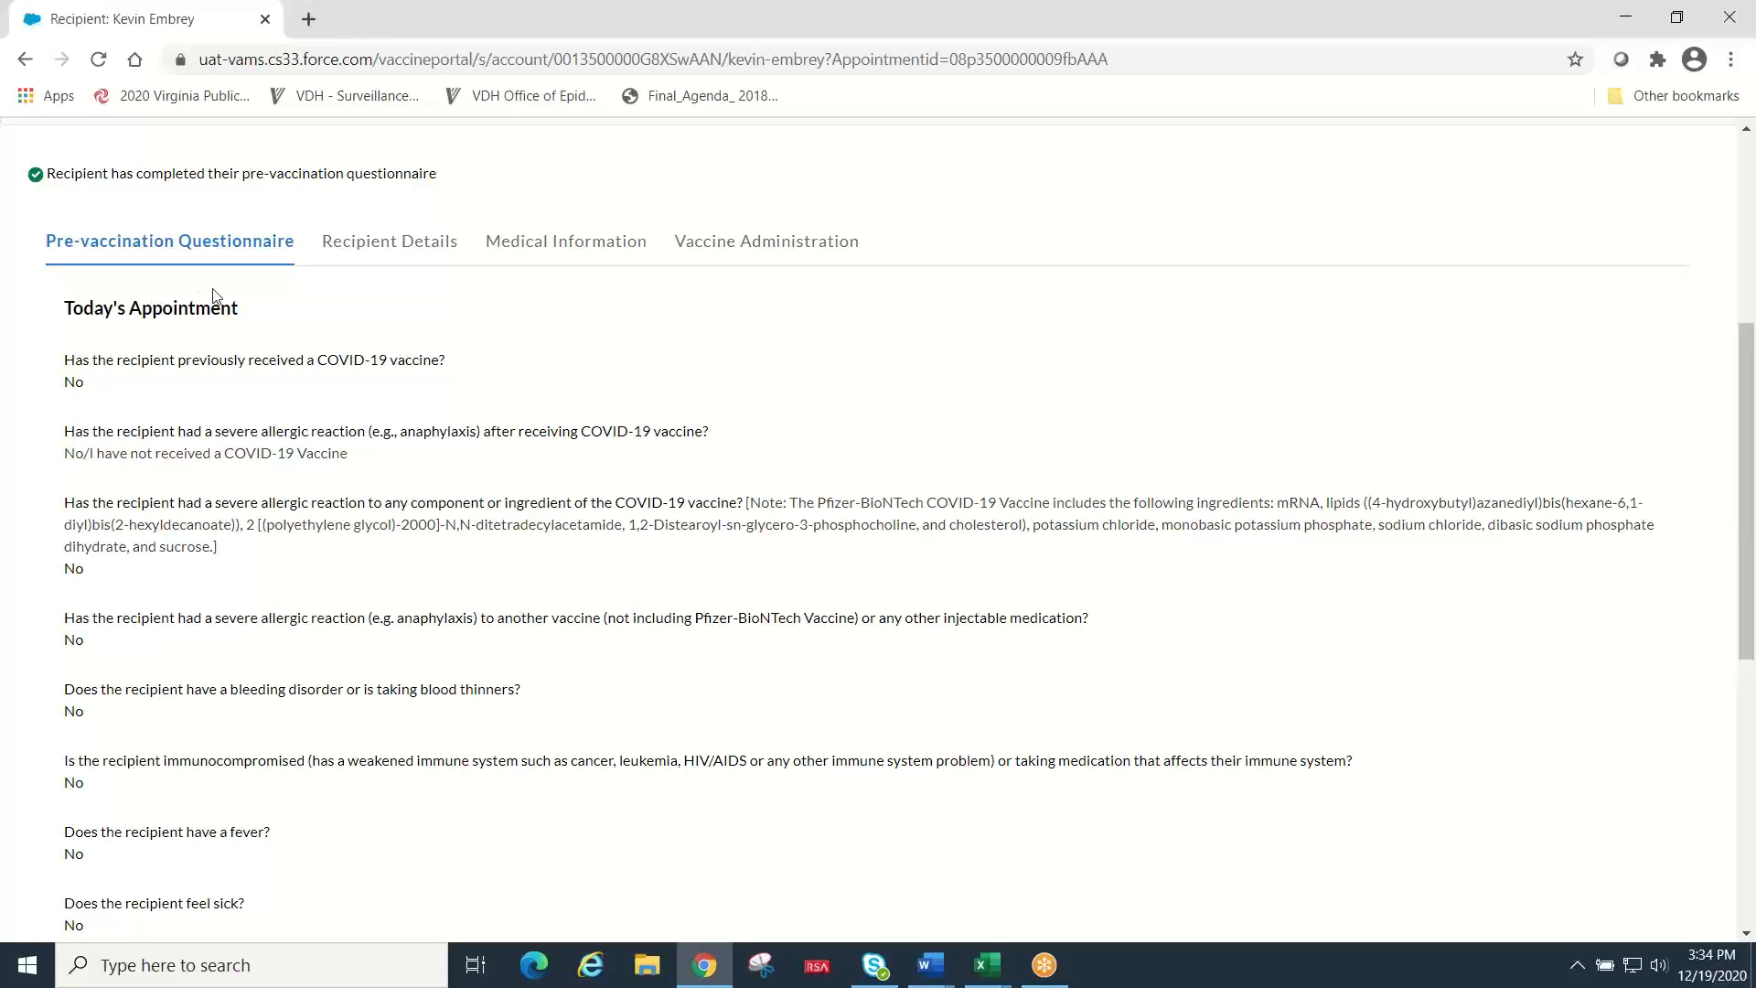
left_click(371, 247)
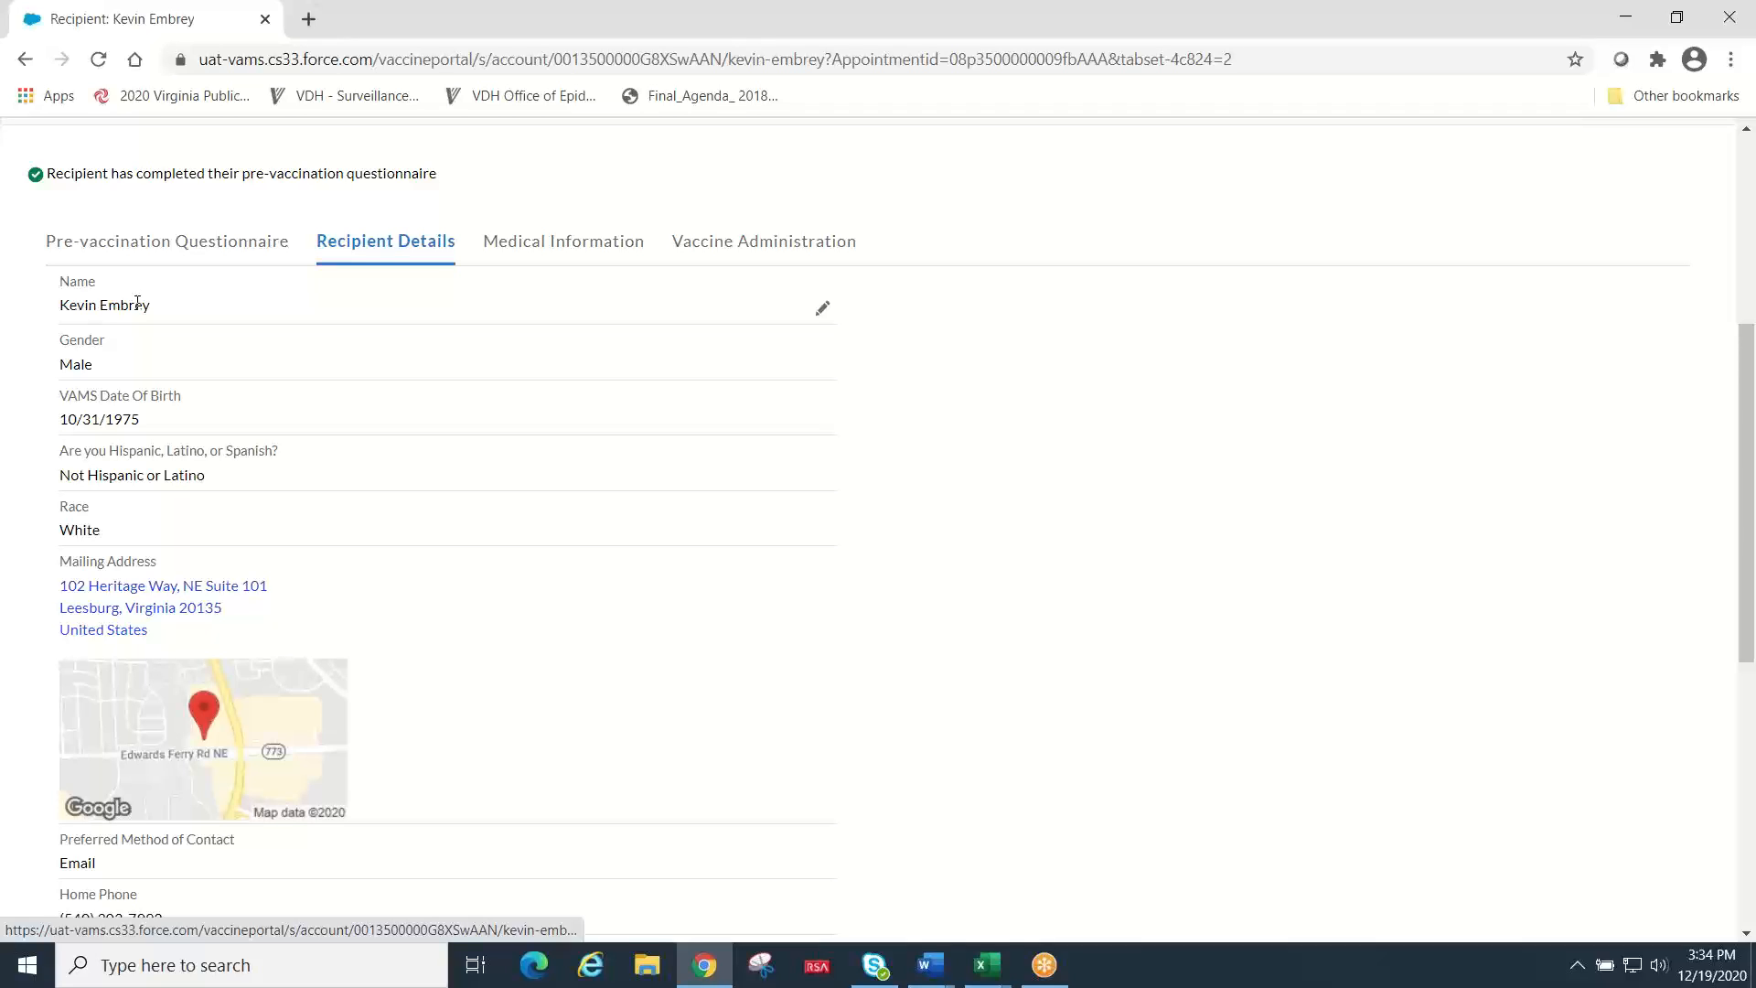
left_click(555, 245)
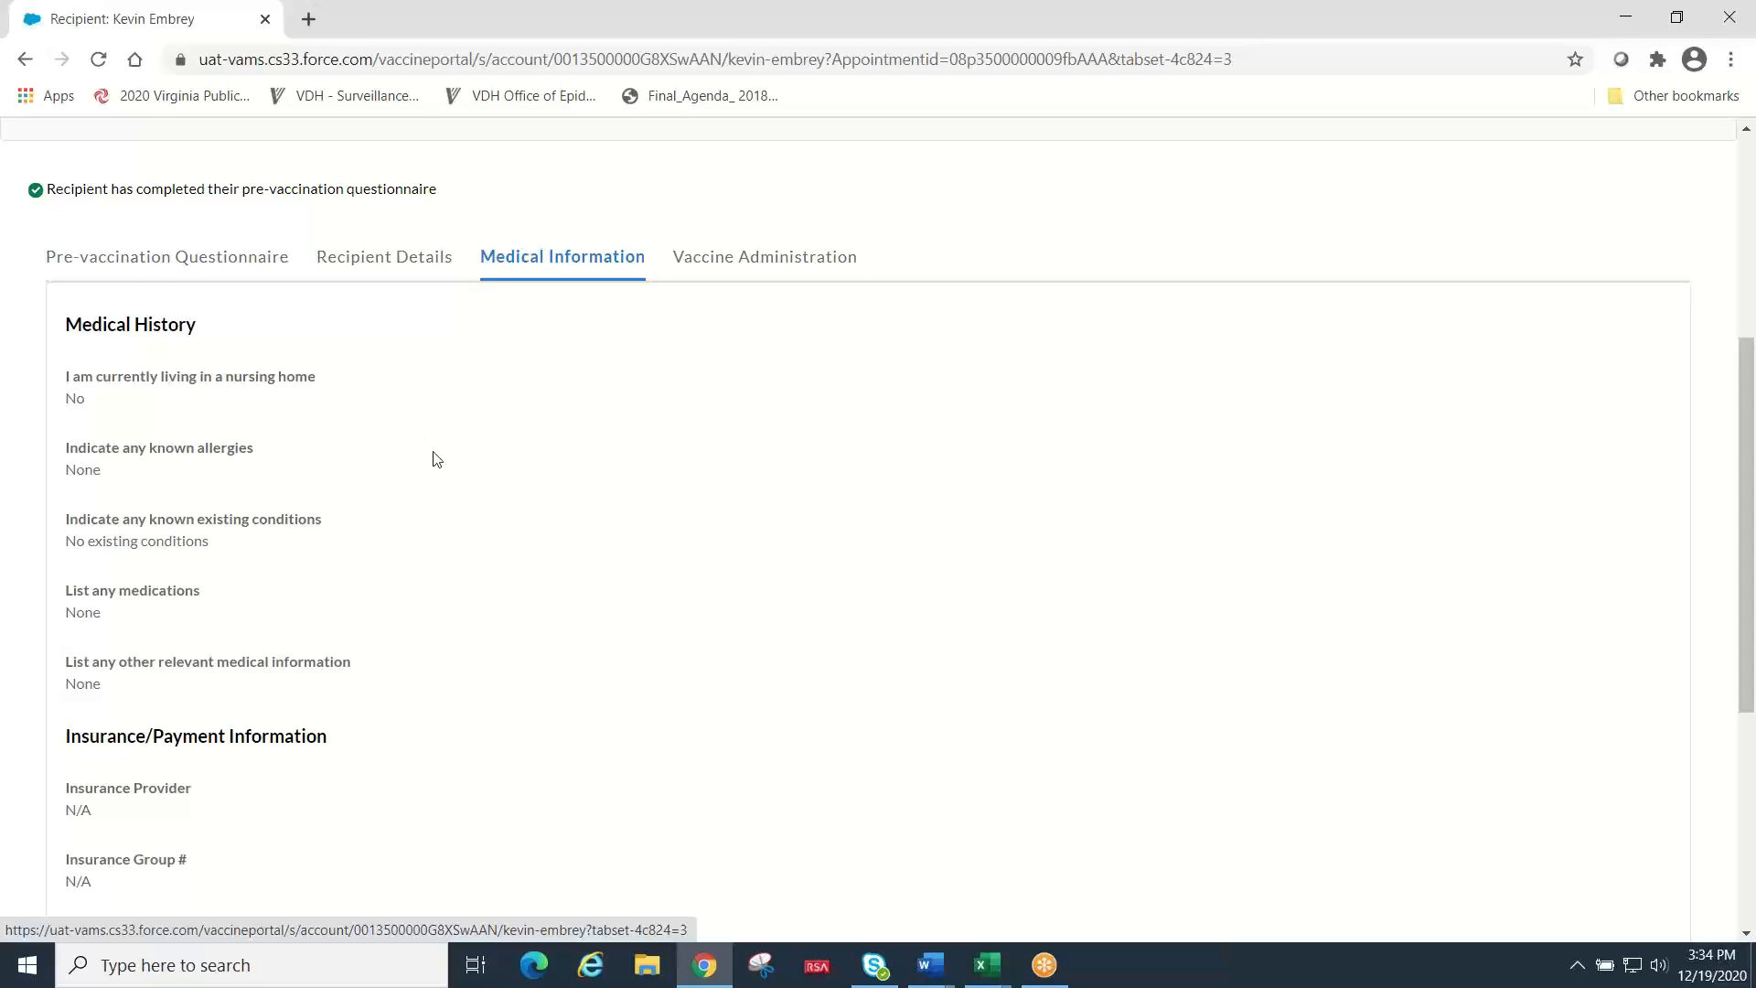
scroll(436, 459, "down", 4)
scroll(436, 459, "up", 3)
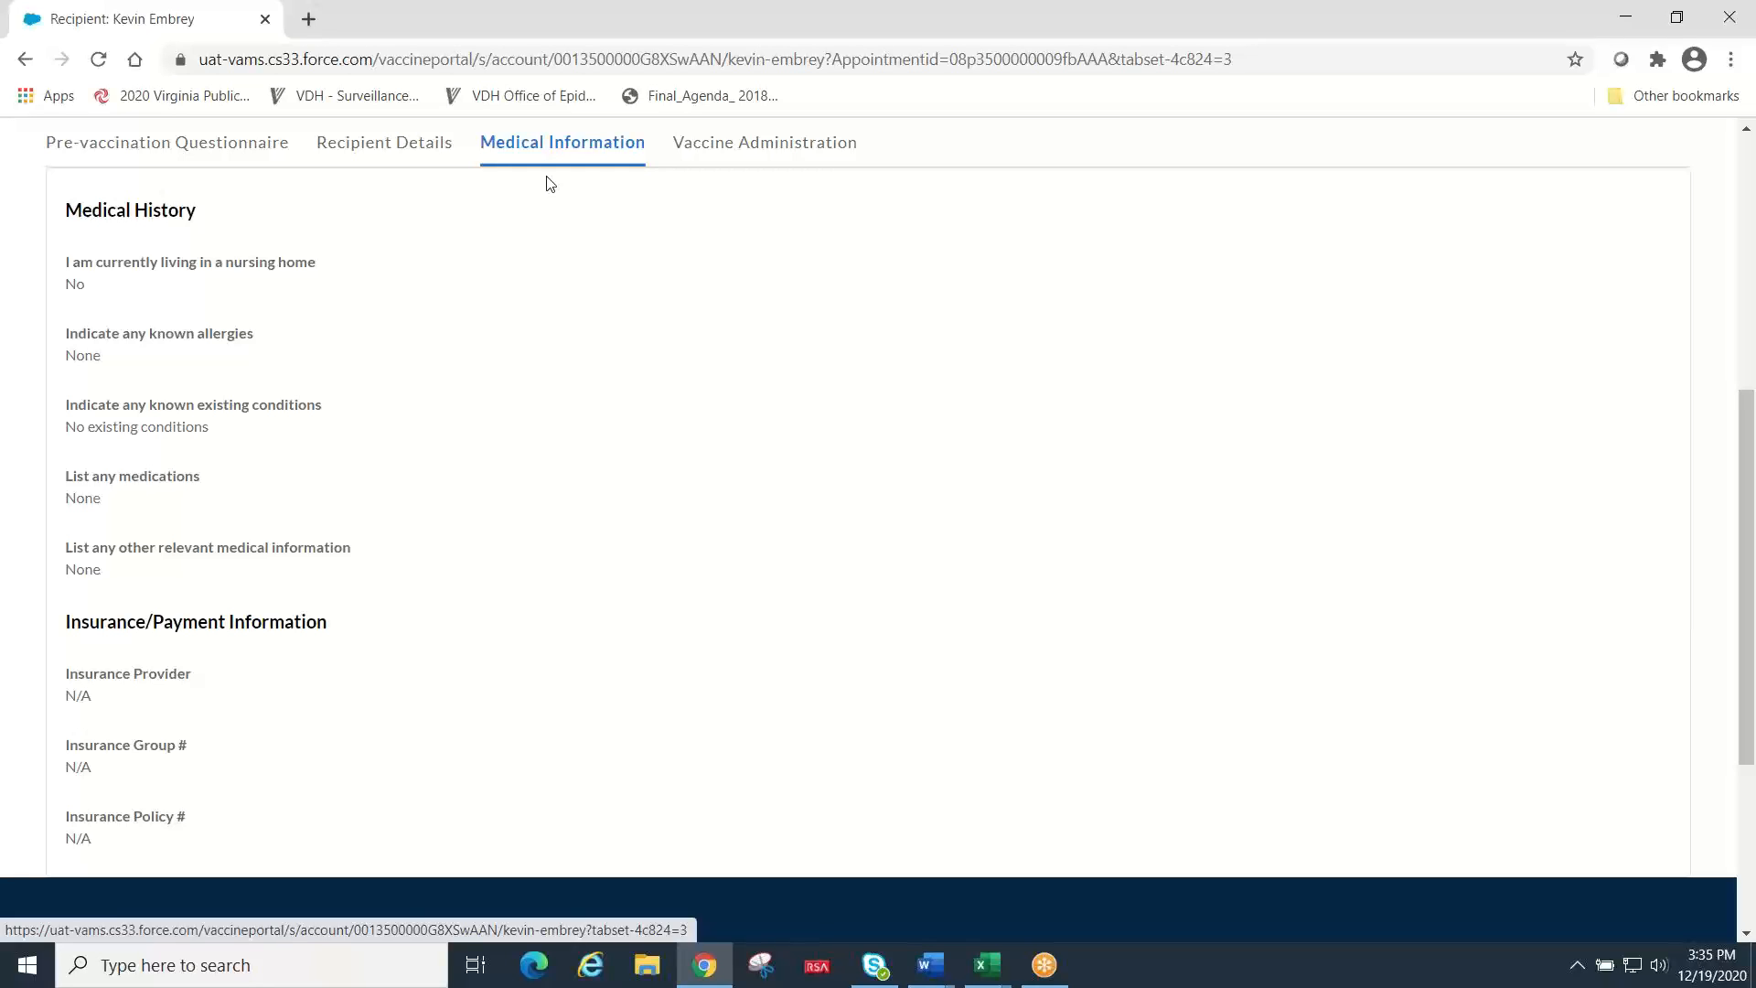
Step: Start logging a vaccination for the recipient and answer Yes to both condition assessment questions
left_click(745, 152)
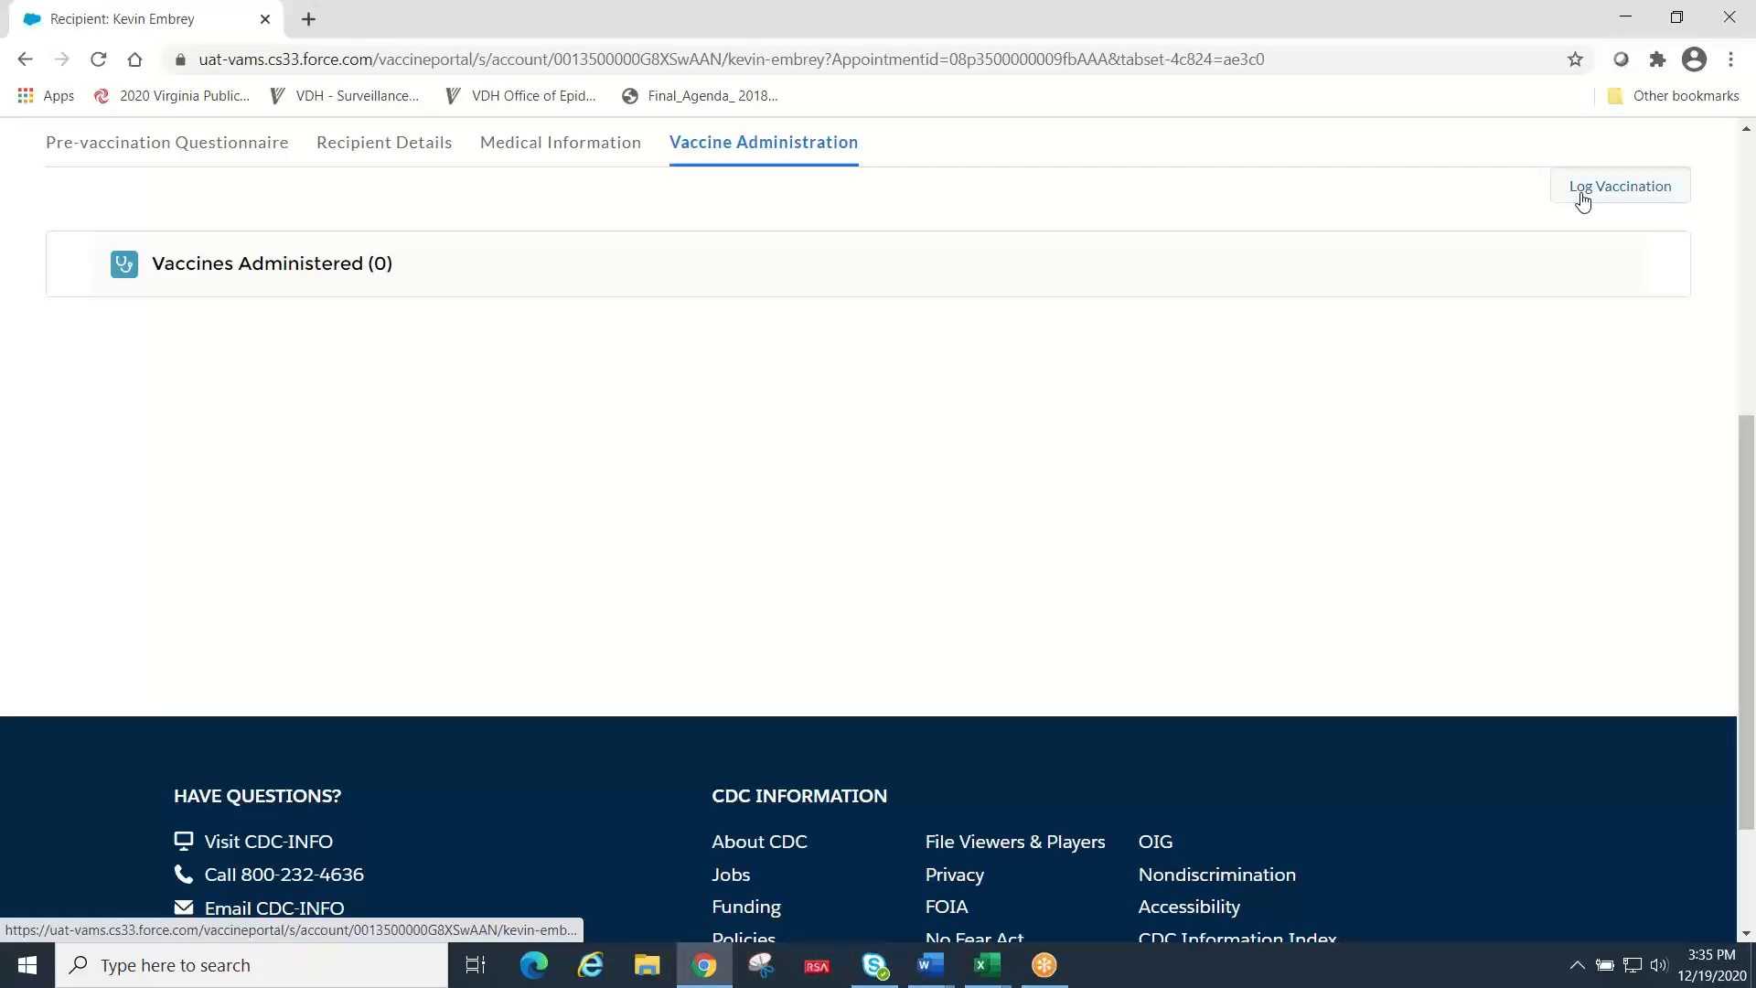
left_click(1582, 198)
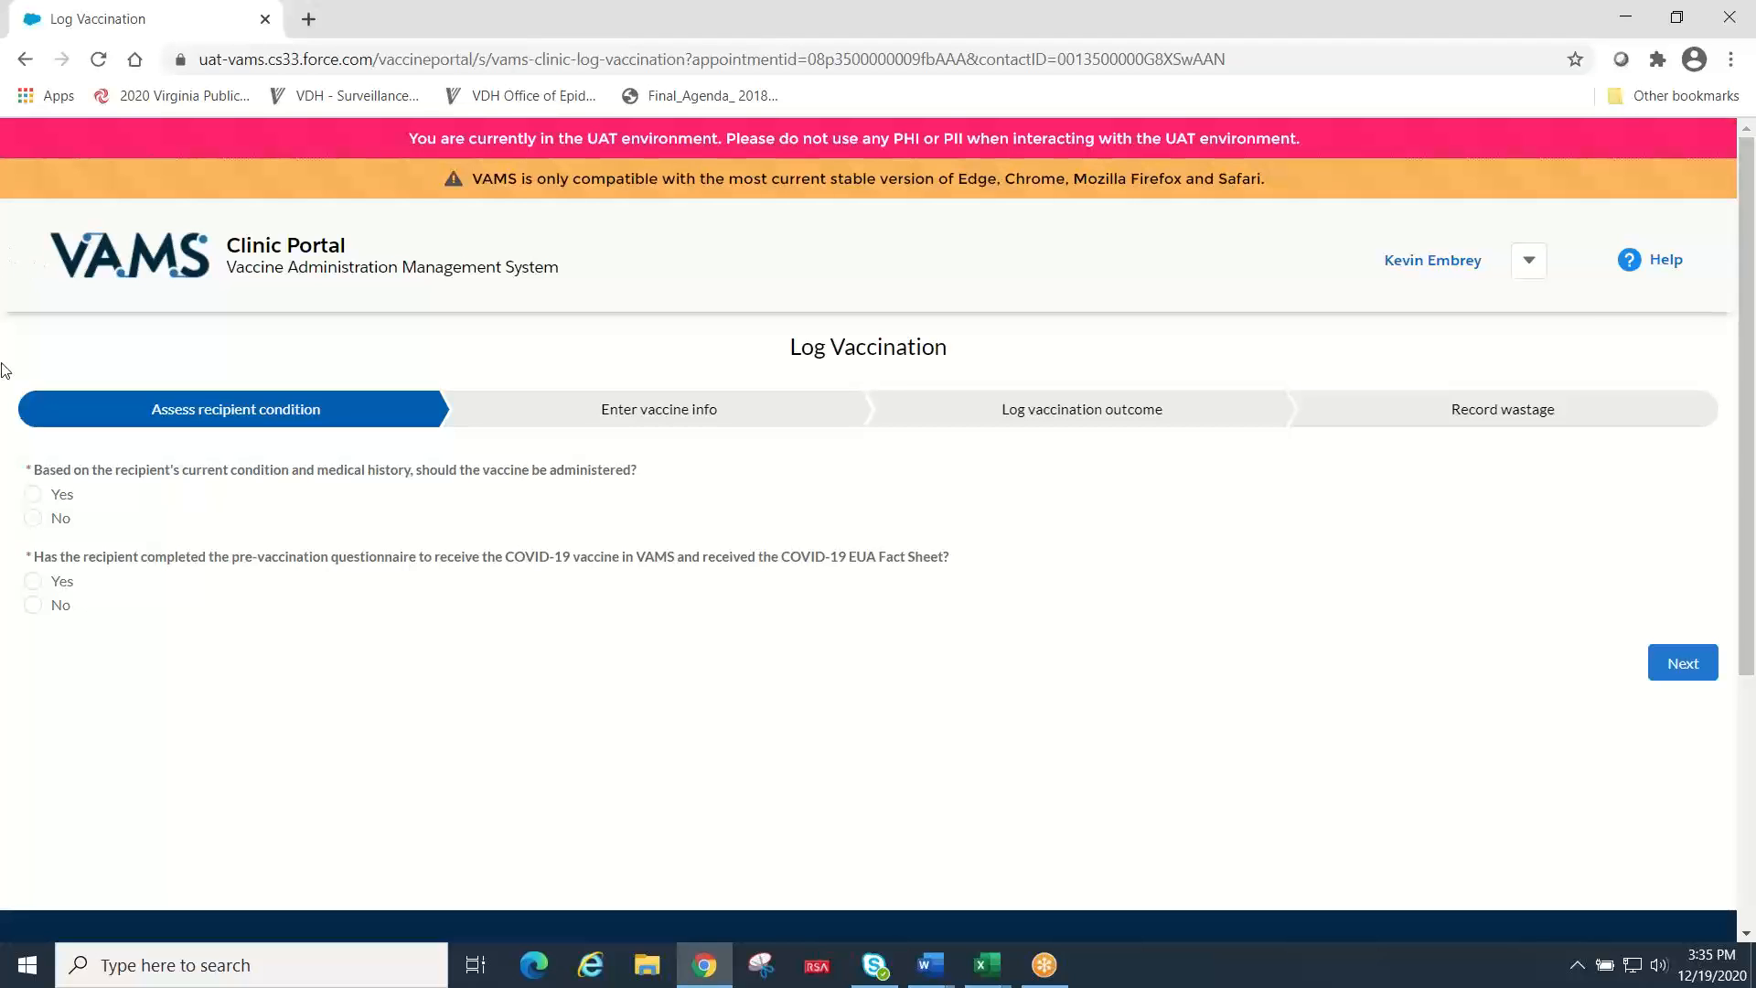
left_click(33, 495)
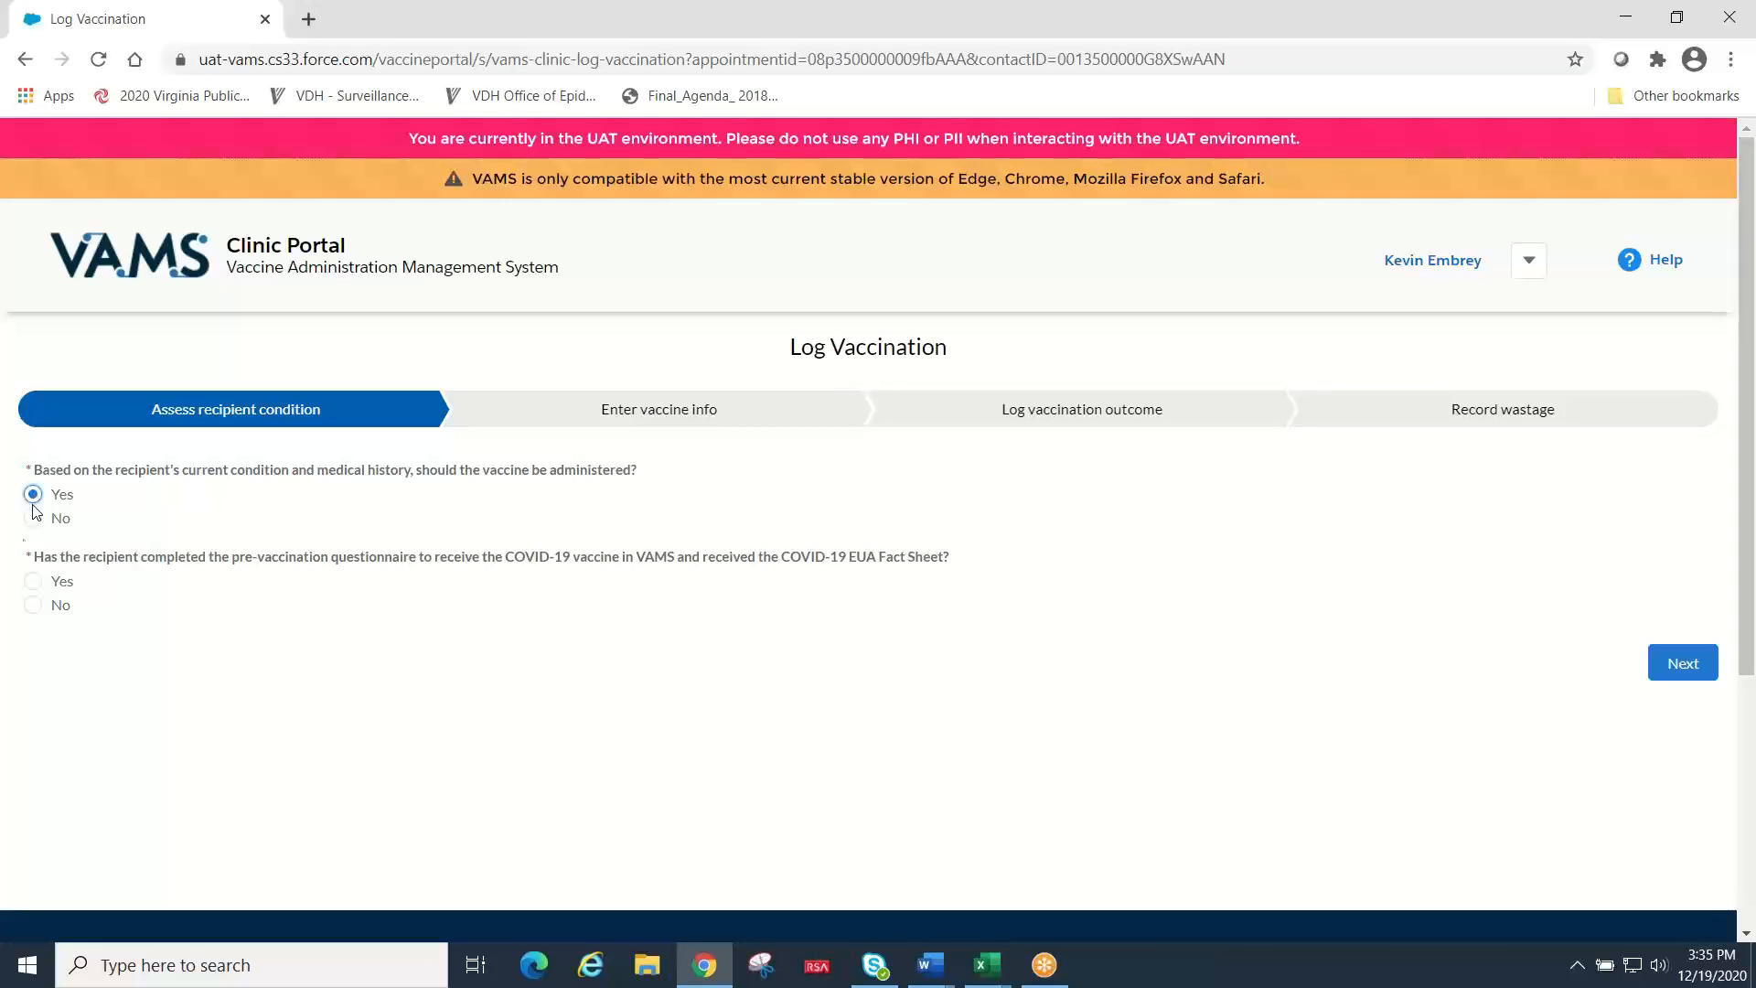
left_click(33, 582)
left_click(1697, 663)
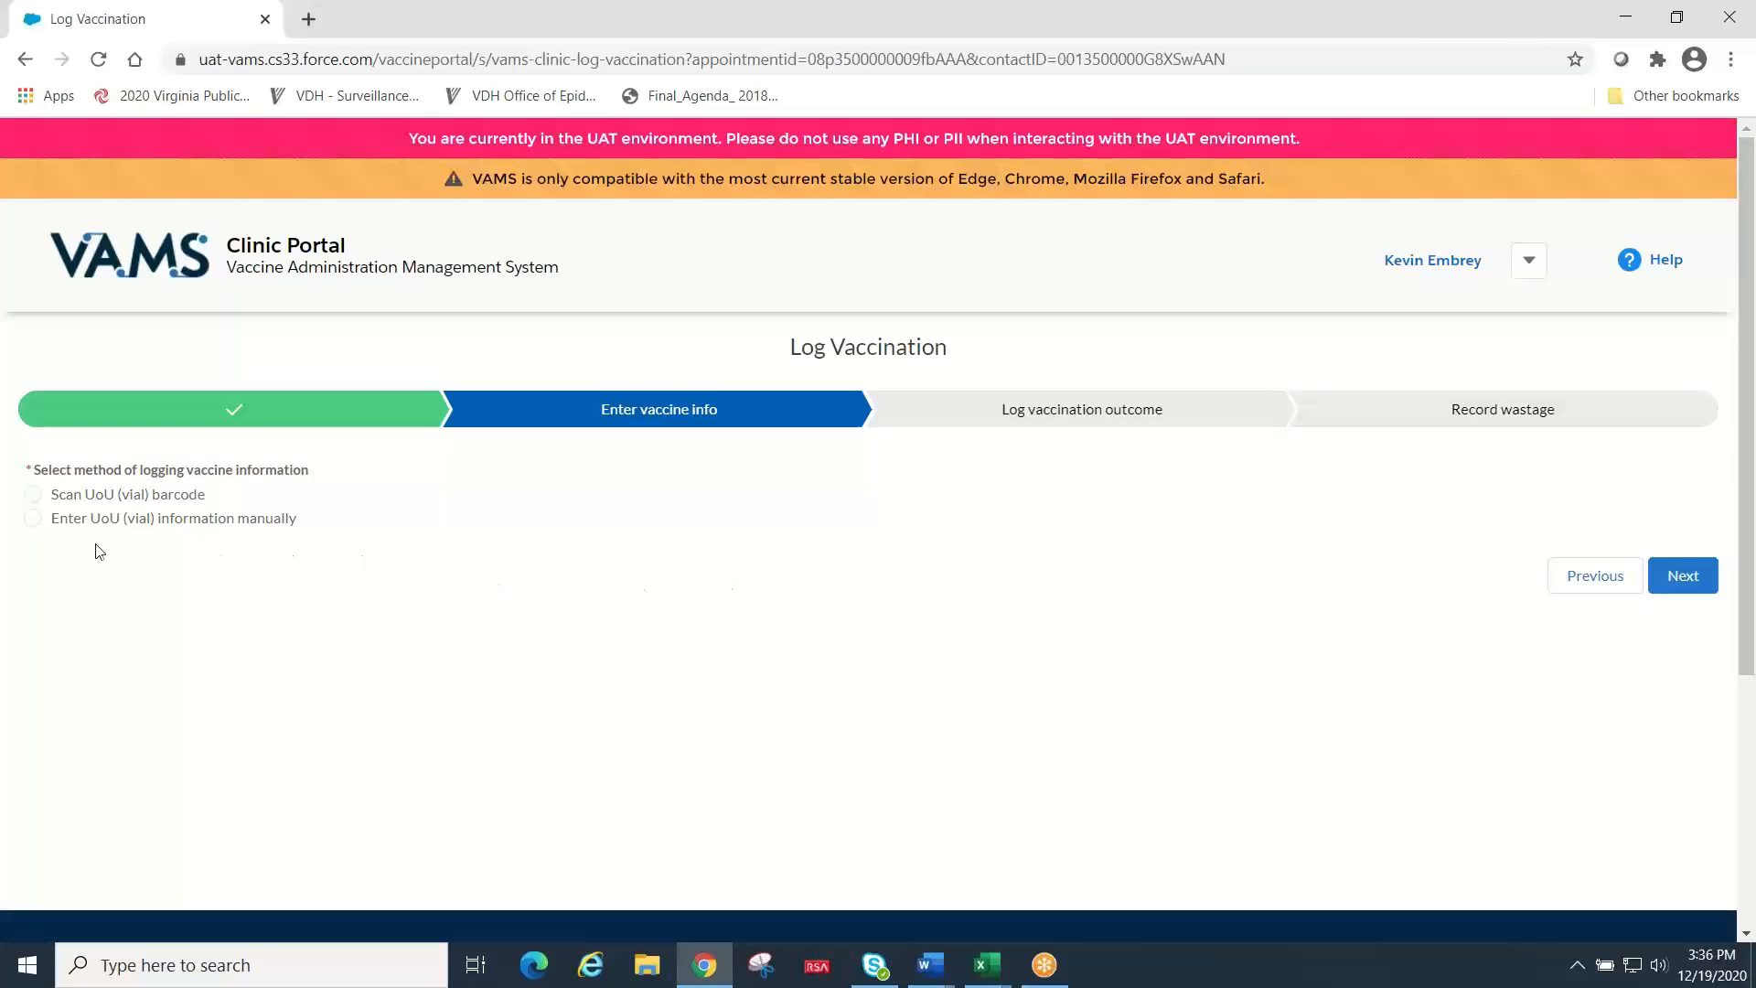
Step: Enter the vial information manually with manufacturer Moderna US, Inc., product Moderna COVID-19 Vaccine and lot number 76254
left_click(34, 518)
left_click(1684, 578)
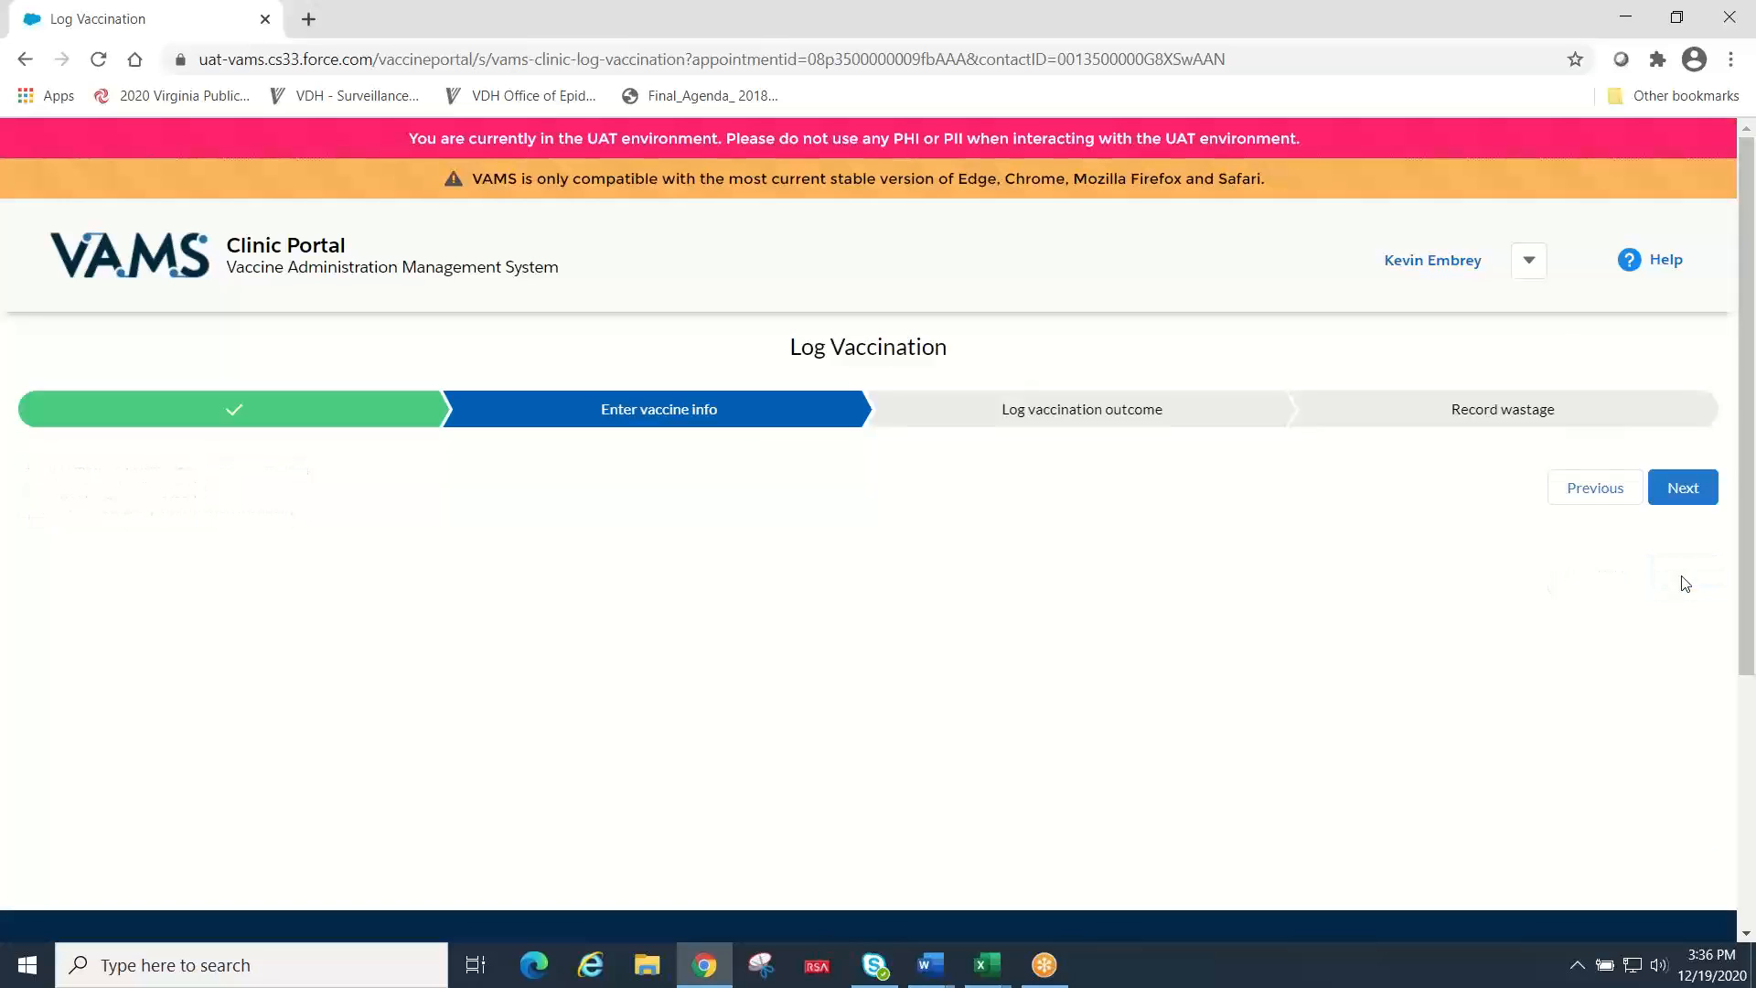
left_click(258, 505)
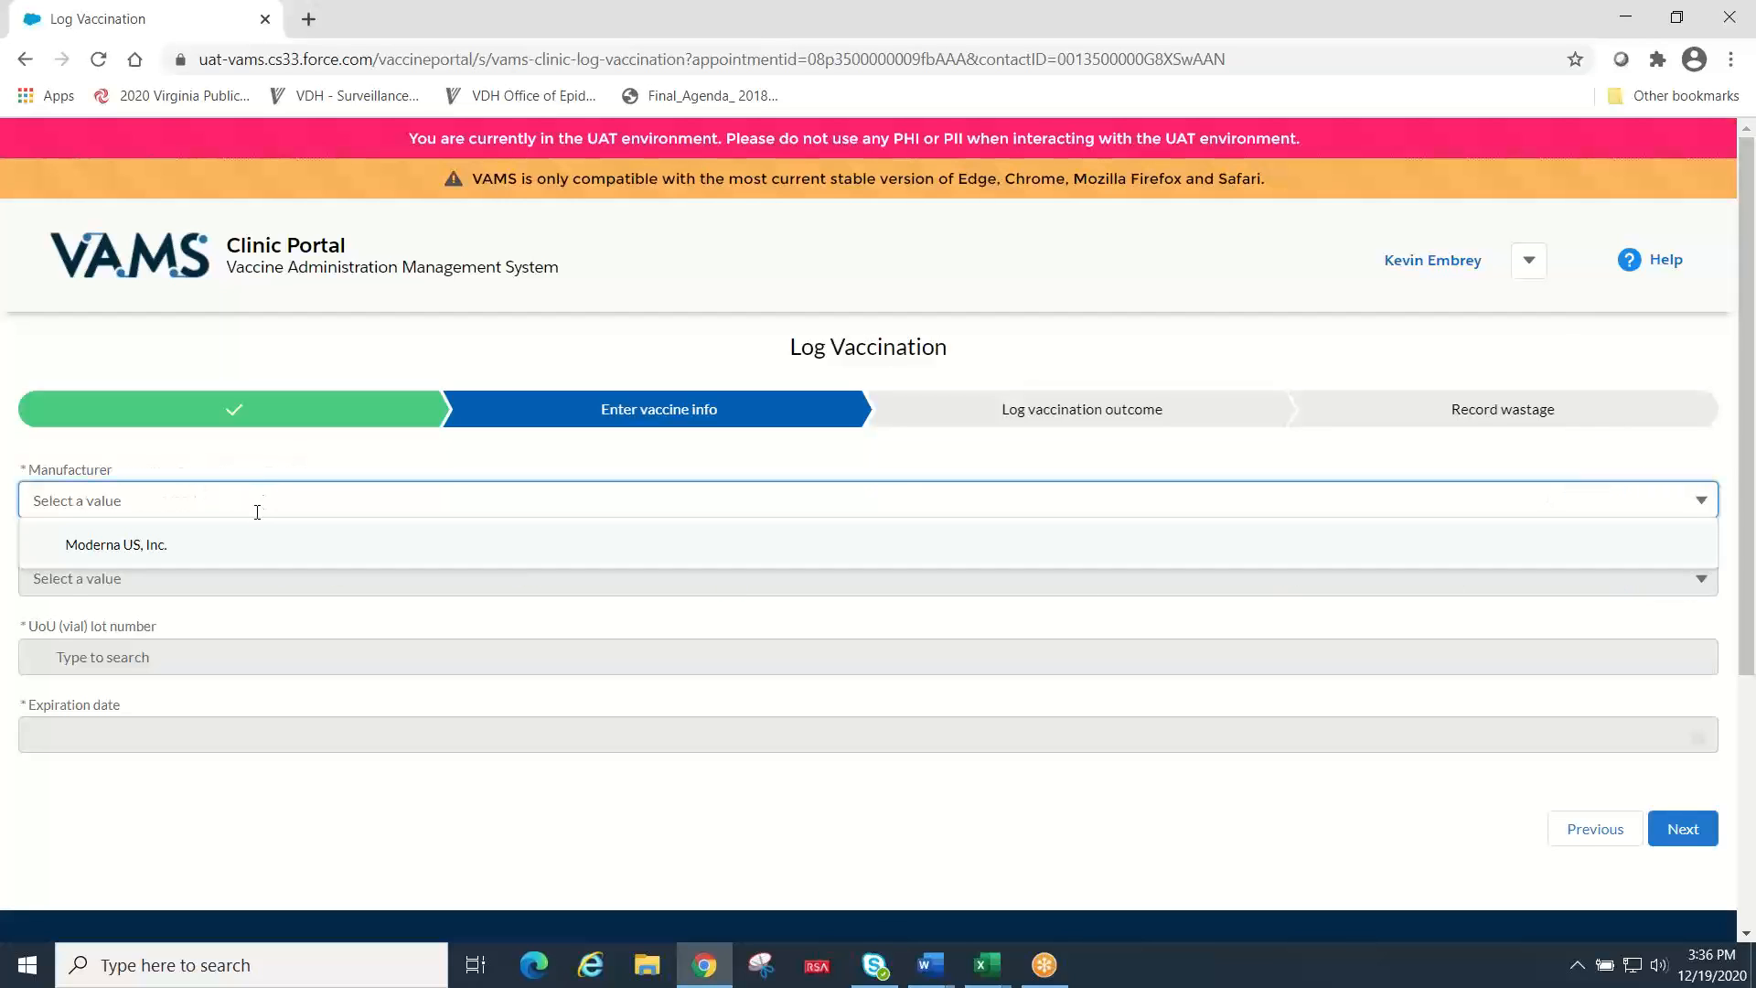
left_click(243, 547)
left_click(242, 576)
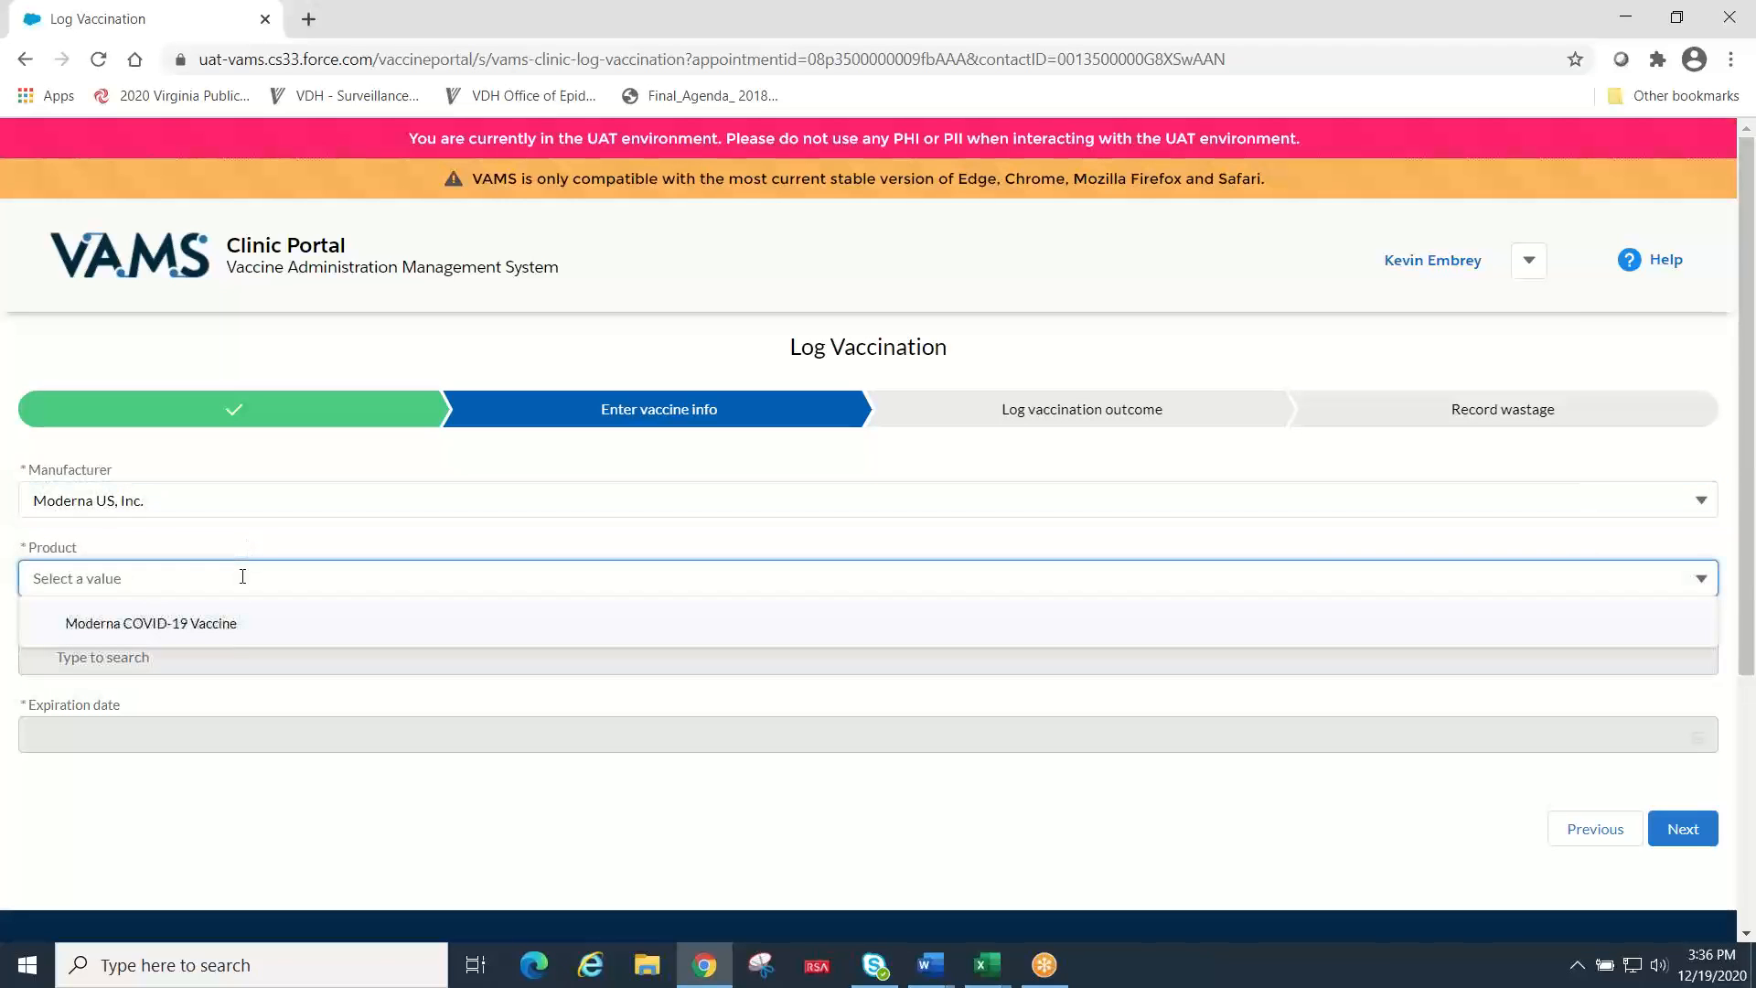
left_click(231, 626)
left_click(230, 656)
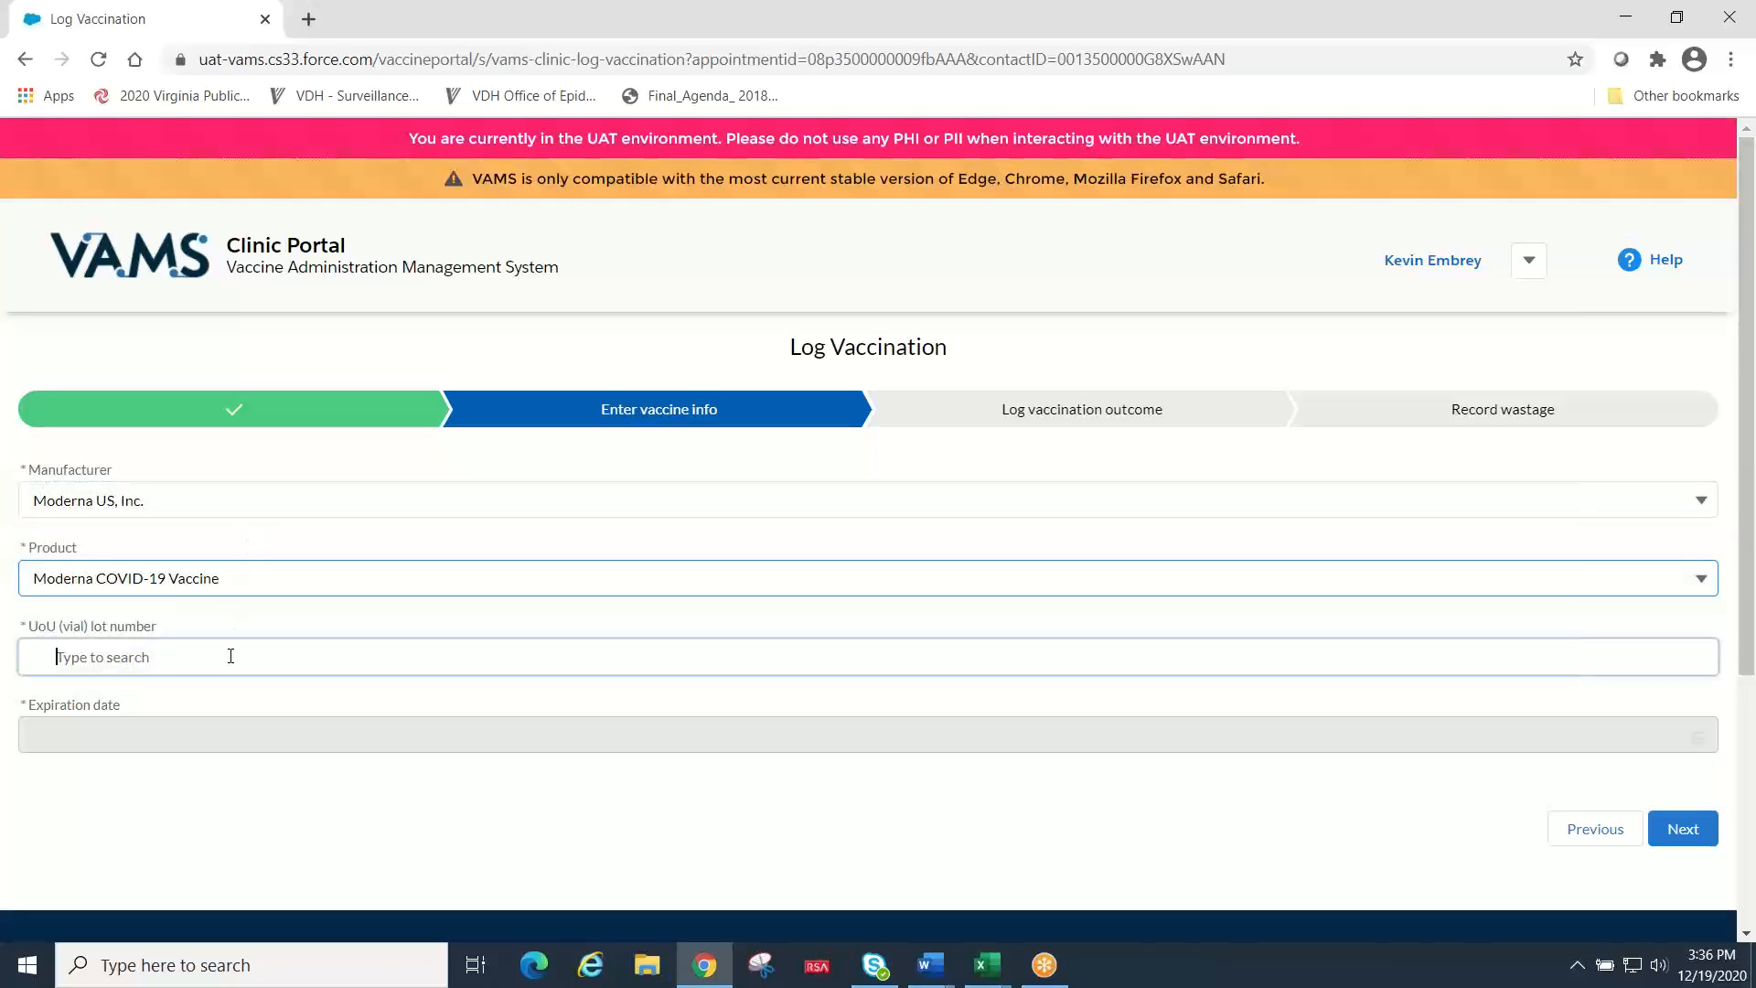
left_click(188, 707)
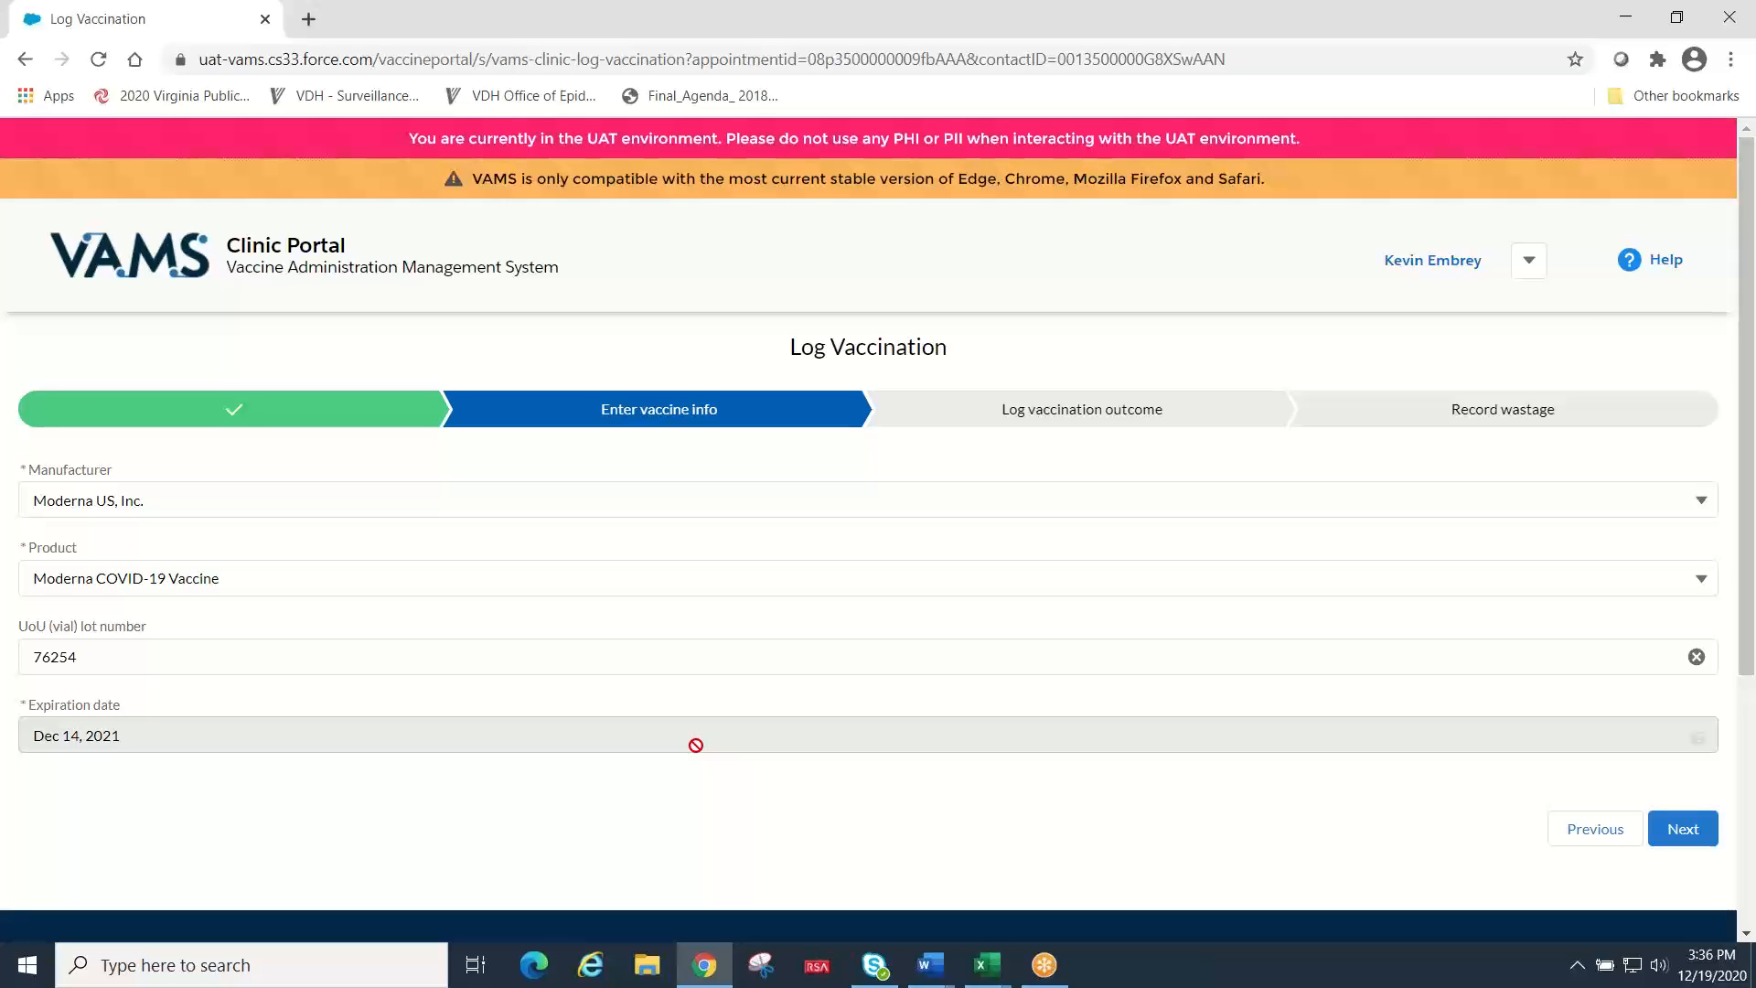
left_click(1691, 830)
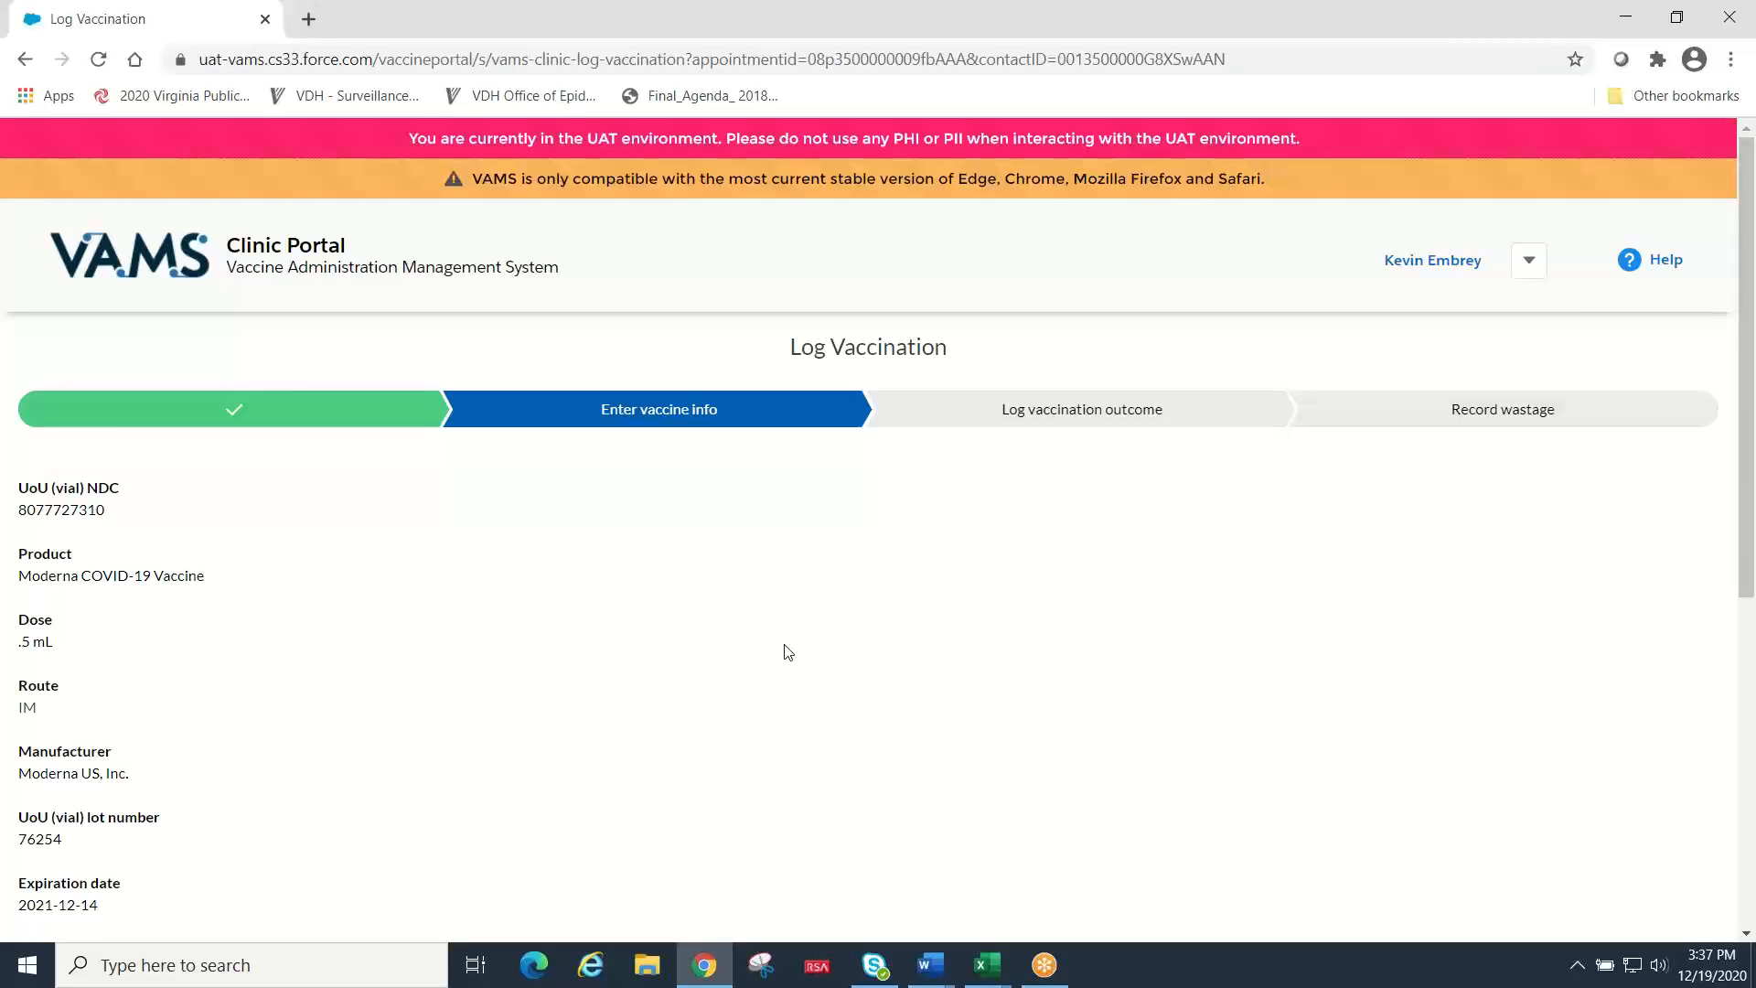
Step: Set the vaccination site to Left Arm and record the vaccine administration as successful
scroll(704, 716, "down", 4)
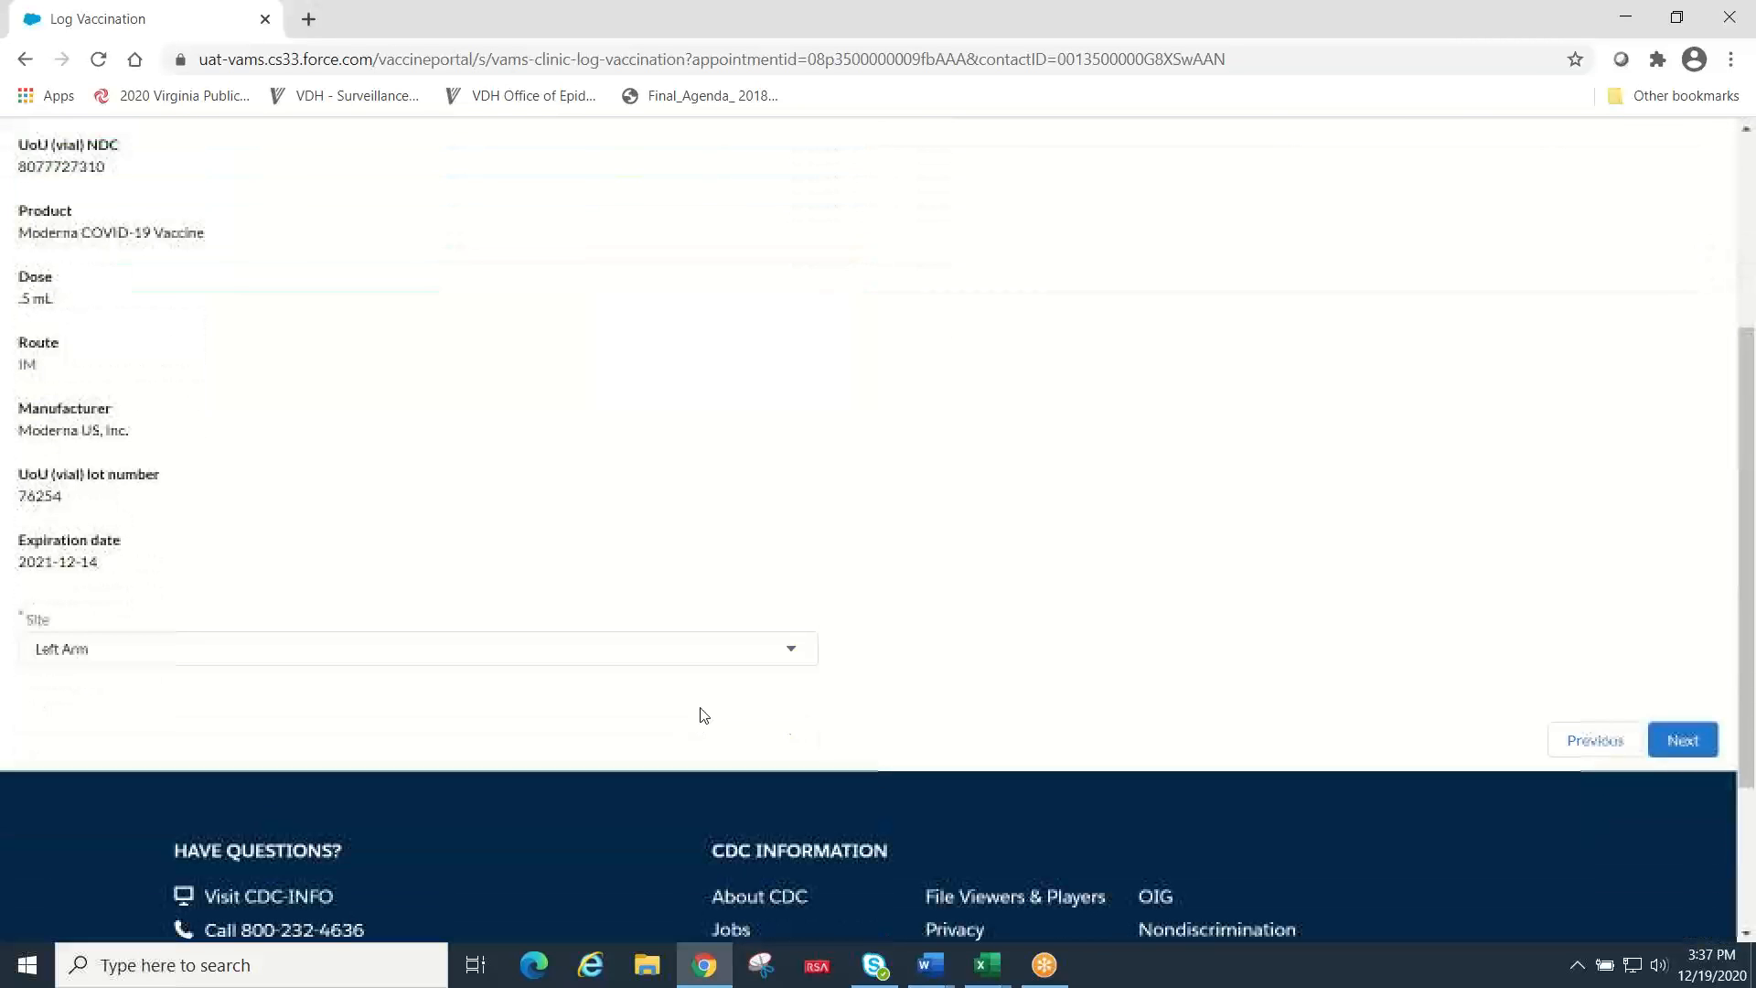
left_click(792, 651)
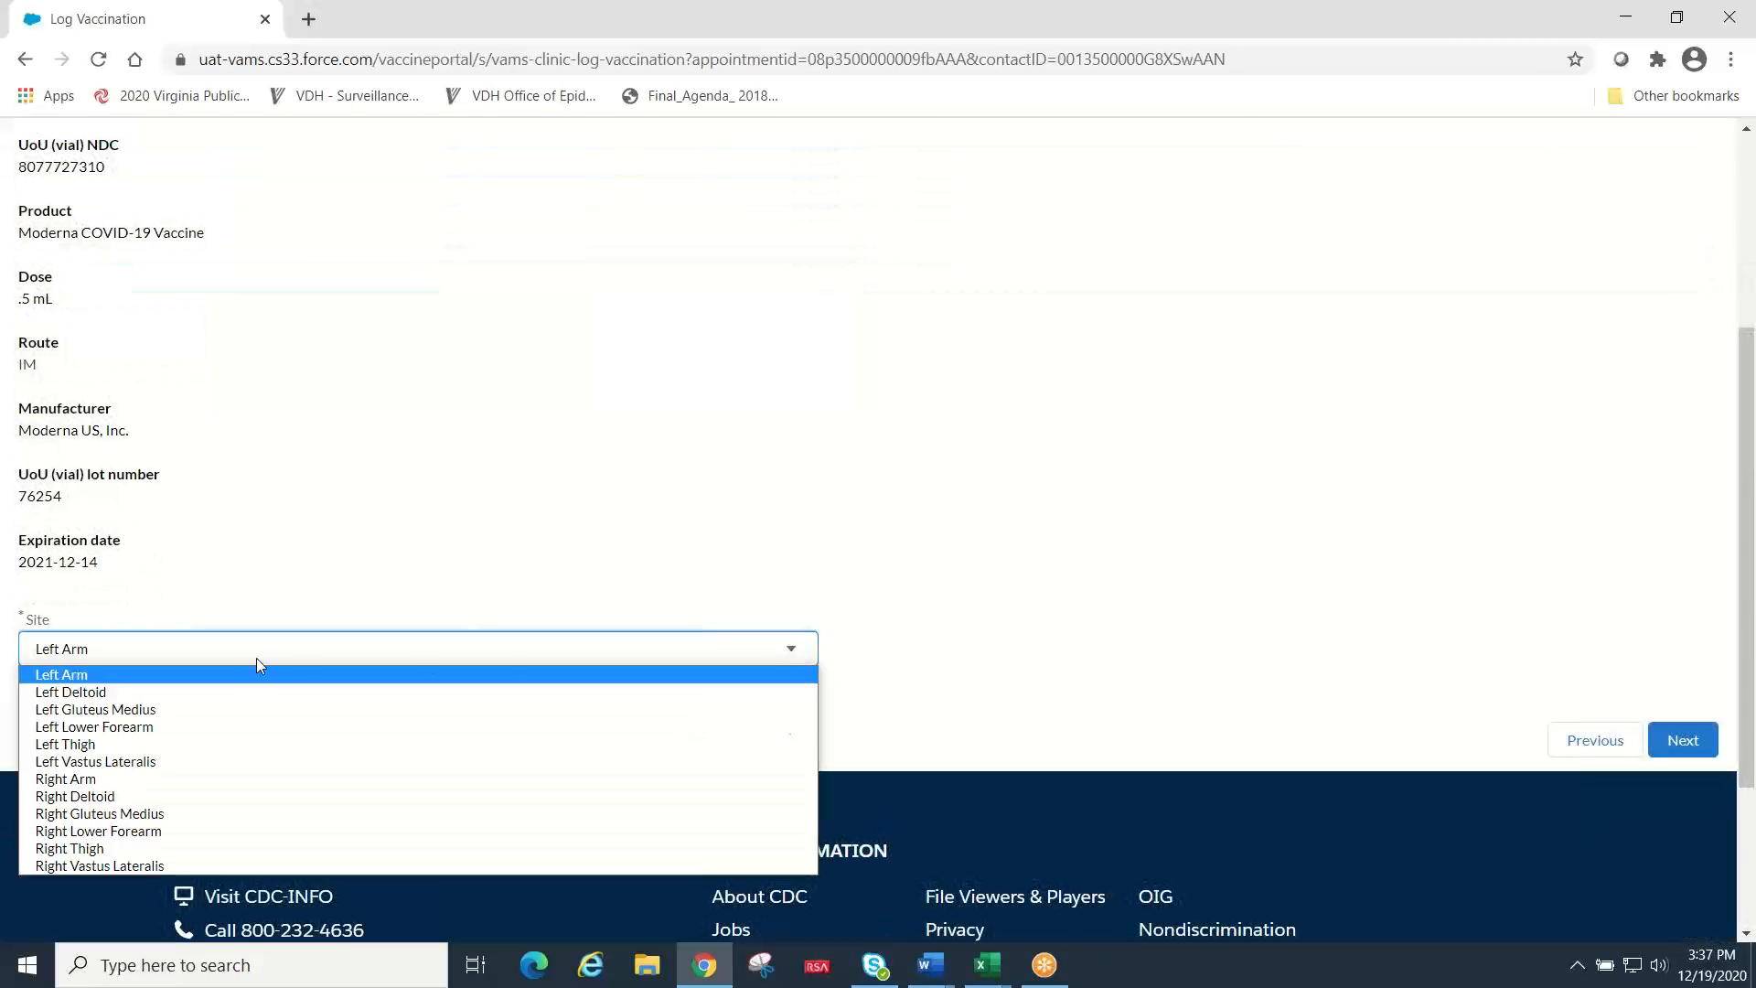
left_click(222, 684)
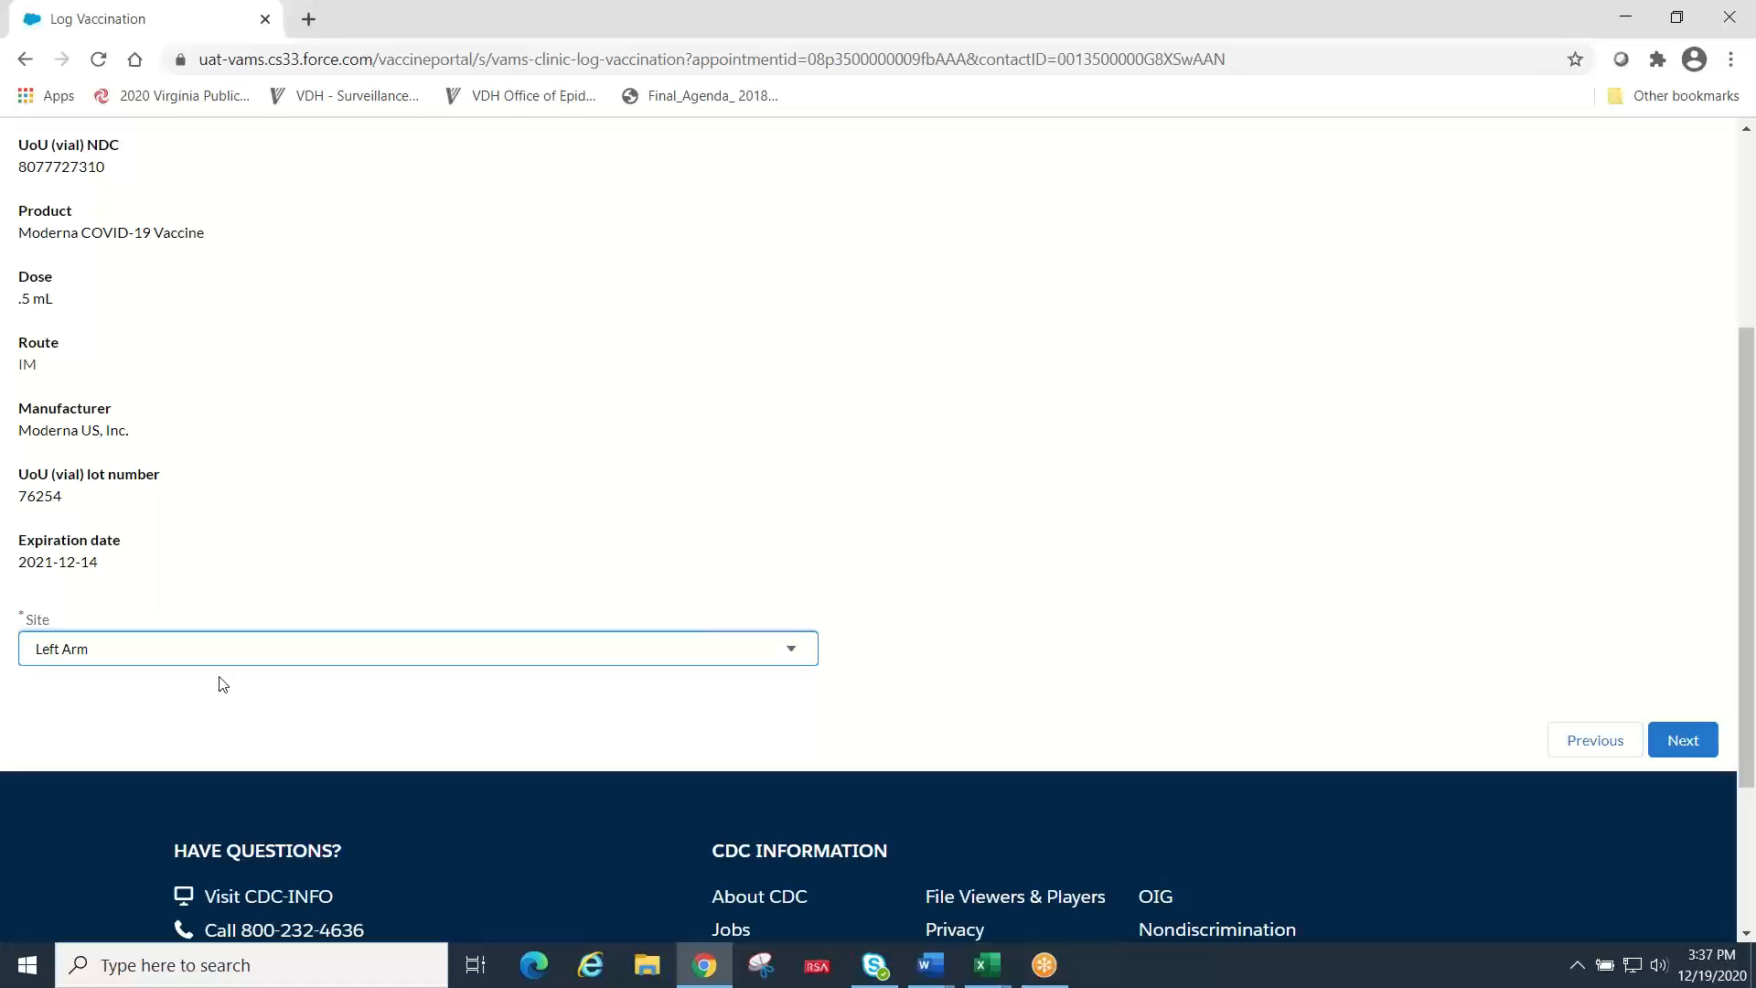
left_click(1681, 741)
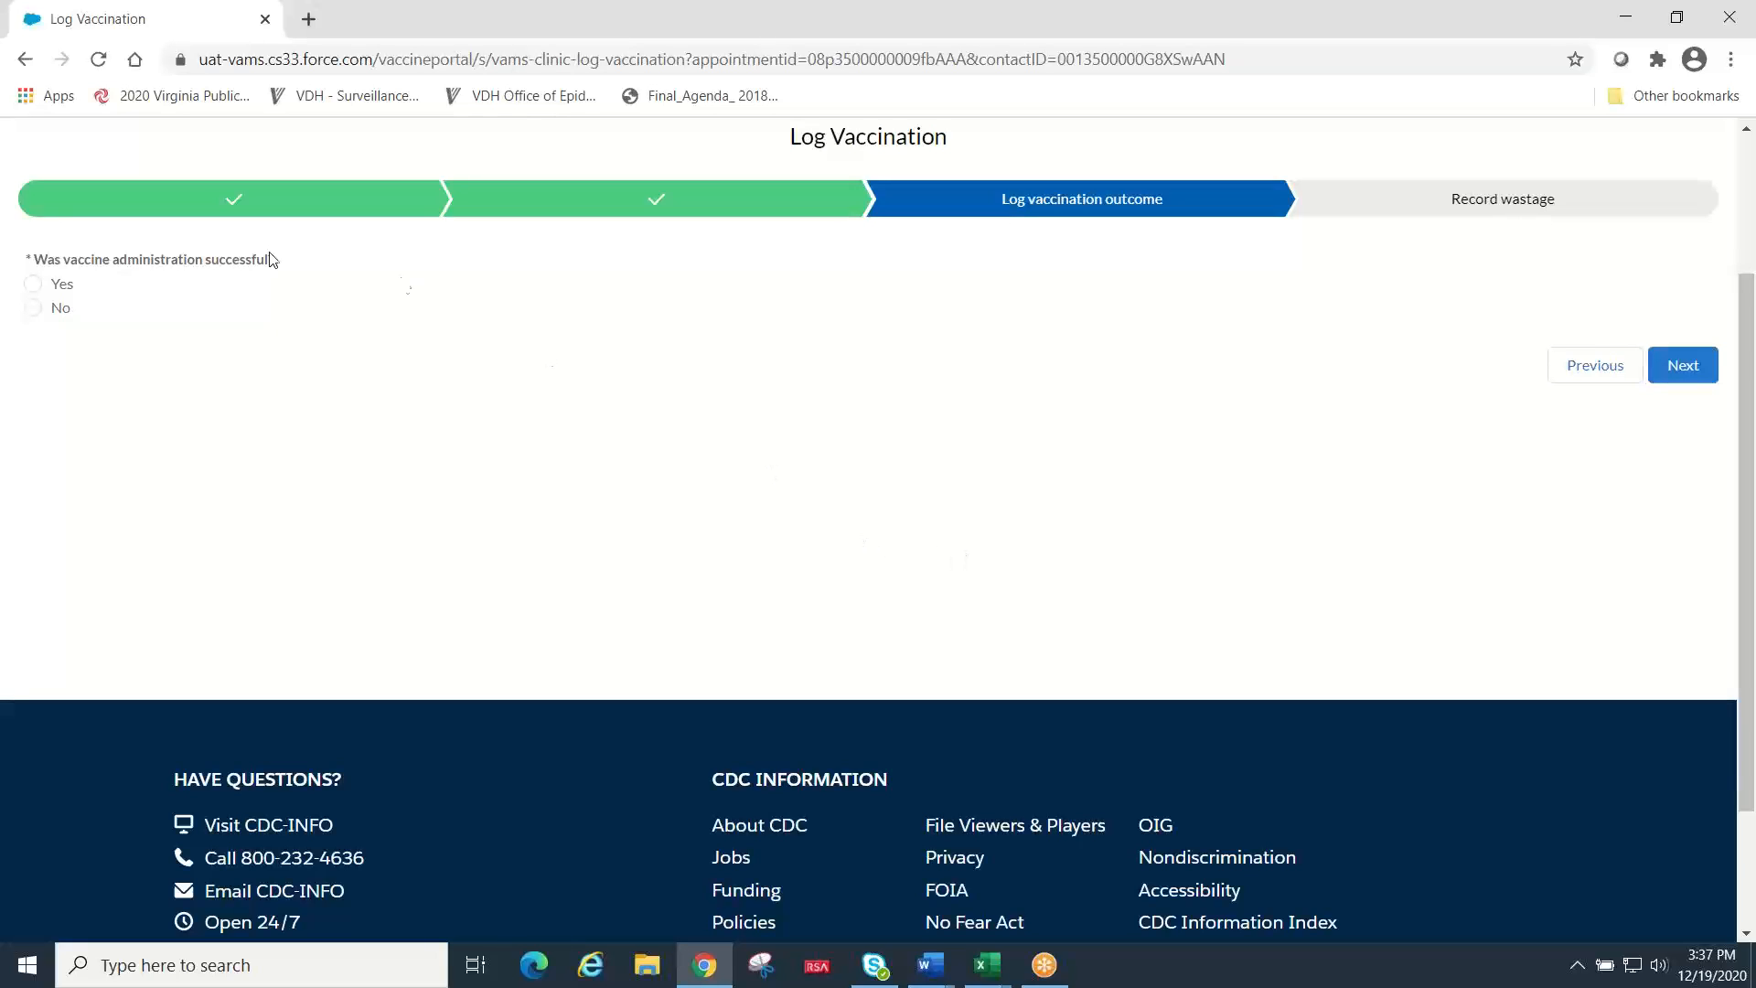
left_click(33, 289)
left_click(1681, 361)
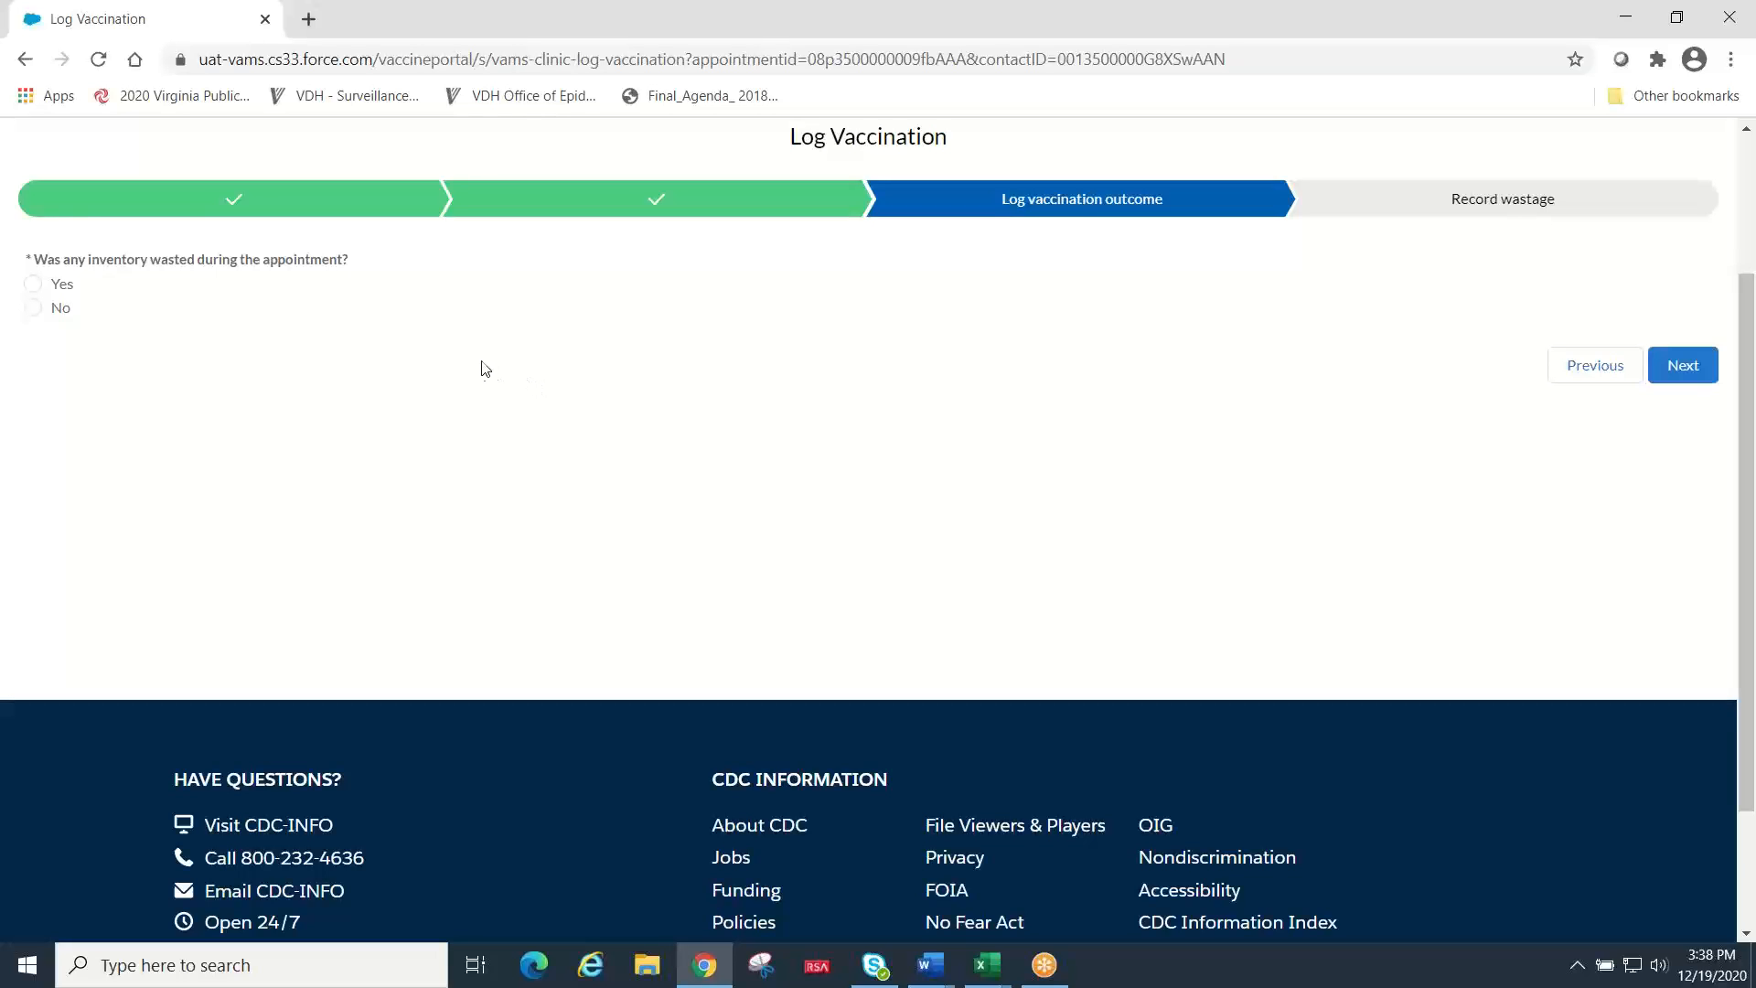
left_click(34, 308)
left_click(33, 285)
left_click(1690, 371)
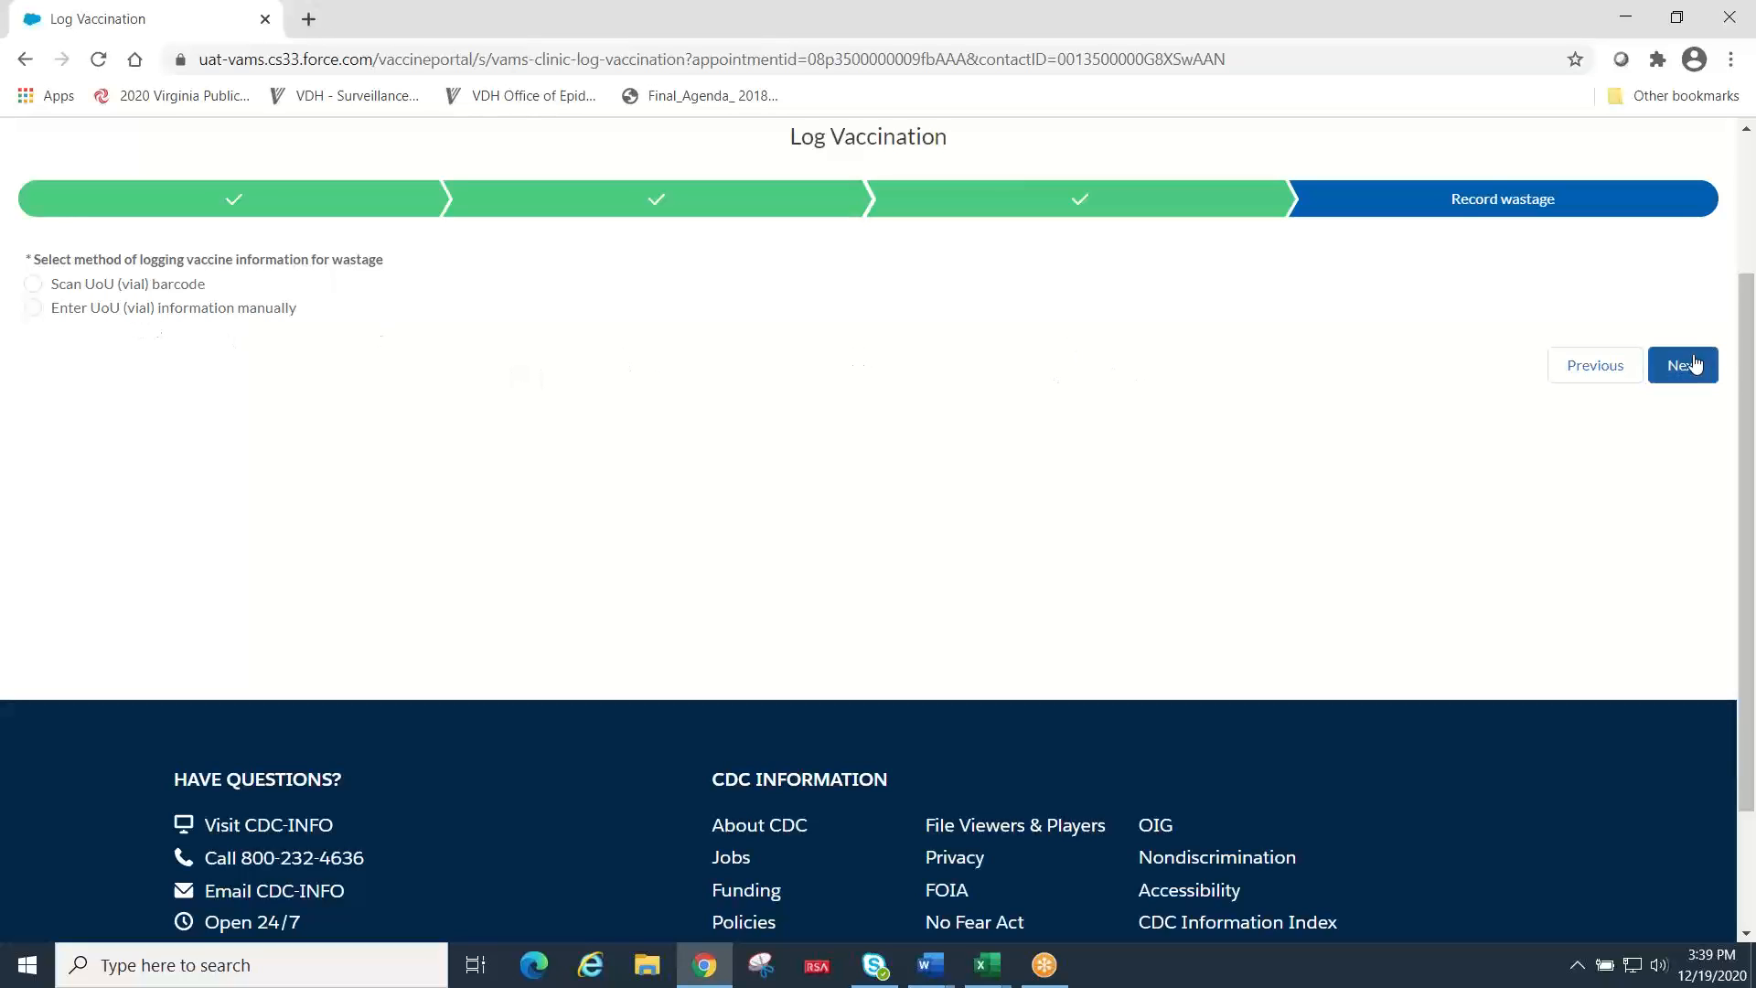
left_click(1584, 365)
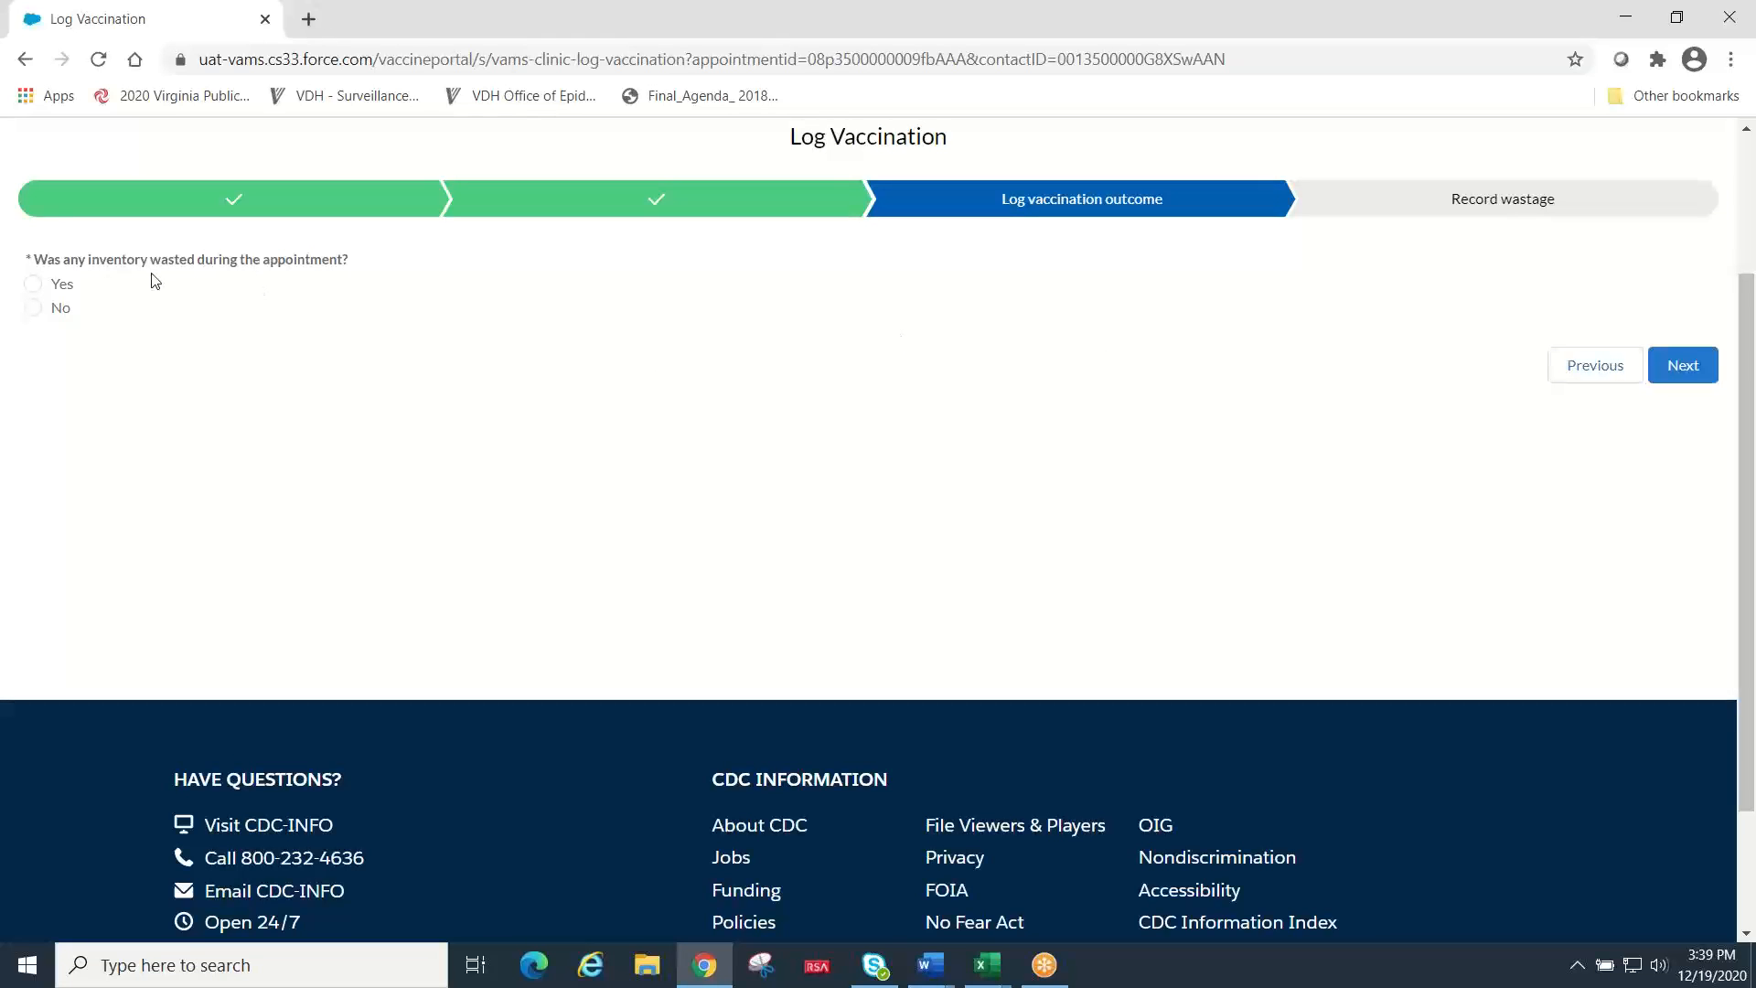
Step: Answer No to whether any inventory was wasted during the appointment and complete the vaccination log
left_click(35, 289)
left_click(35, 308)
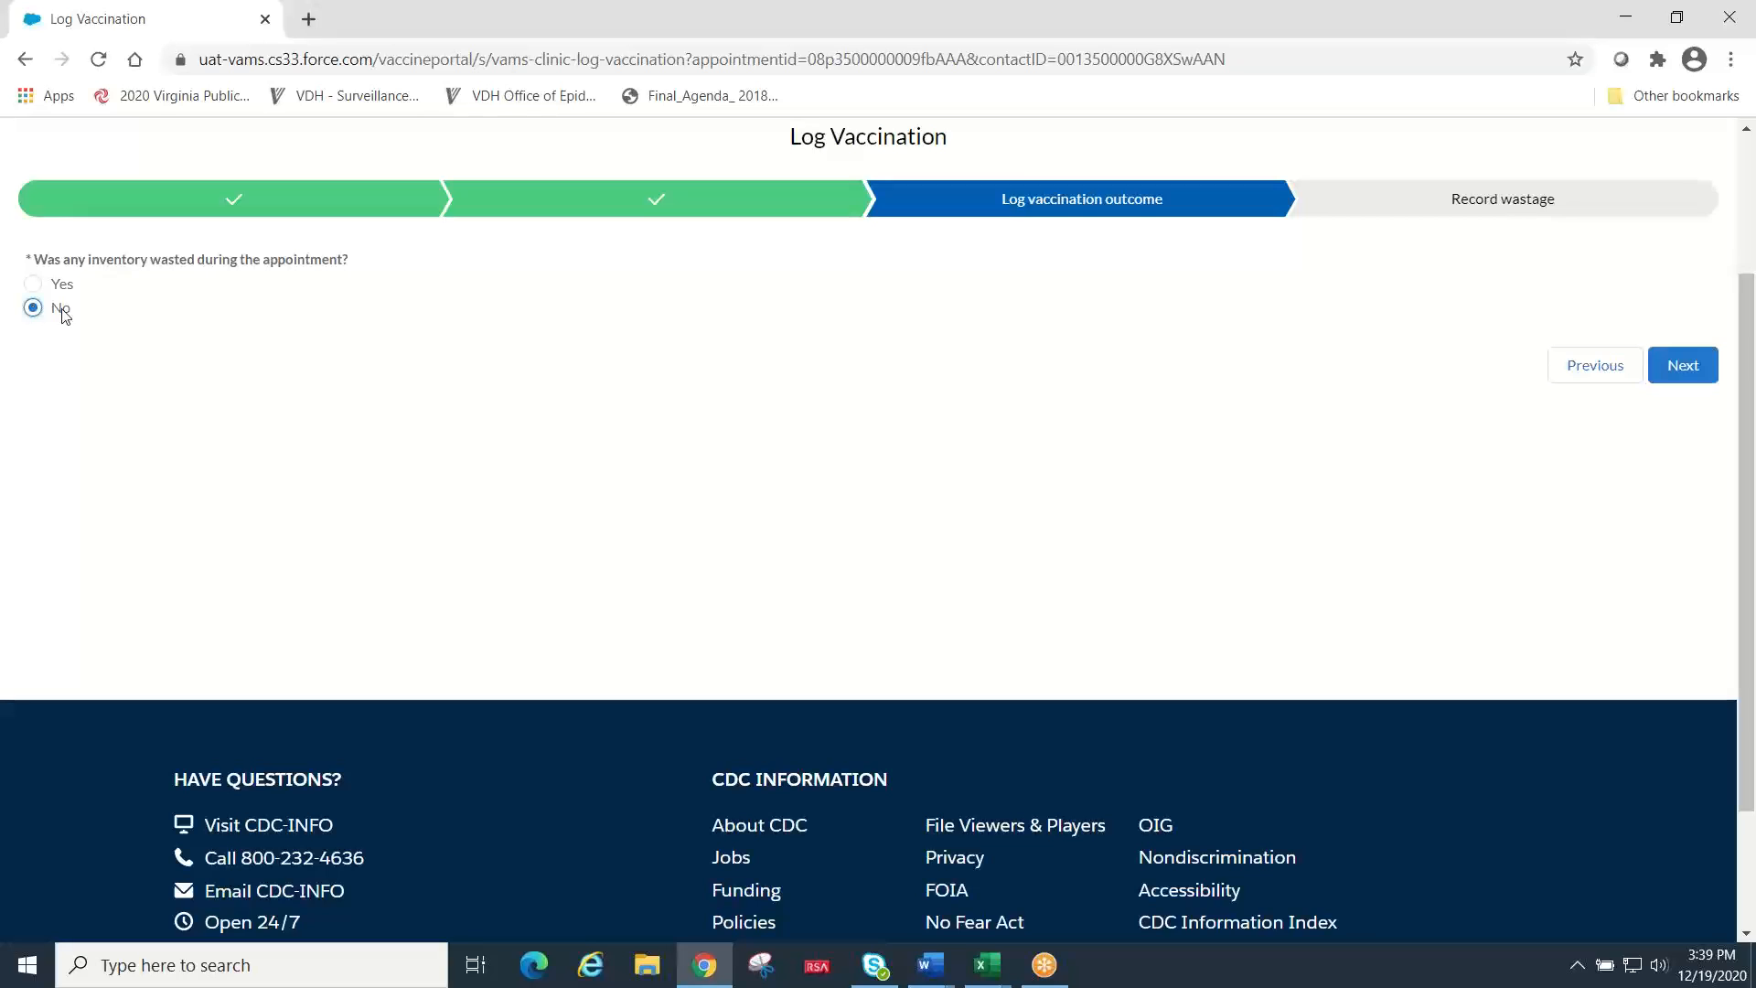
left_click(1709, 369)
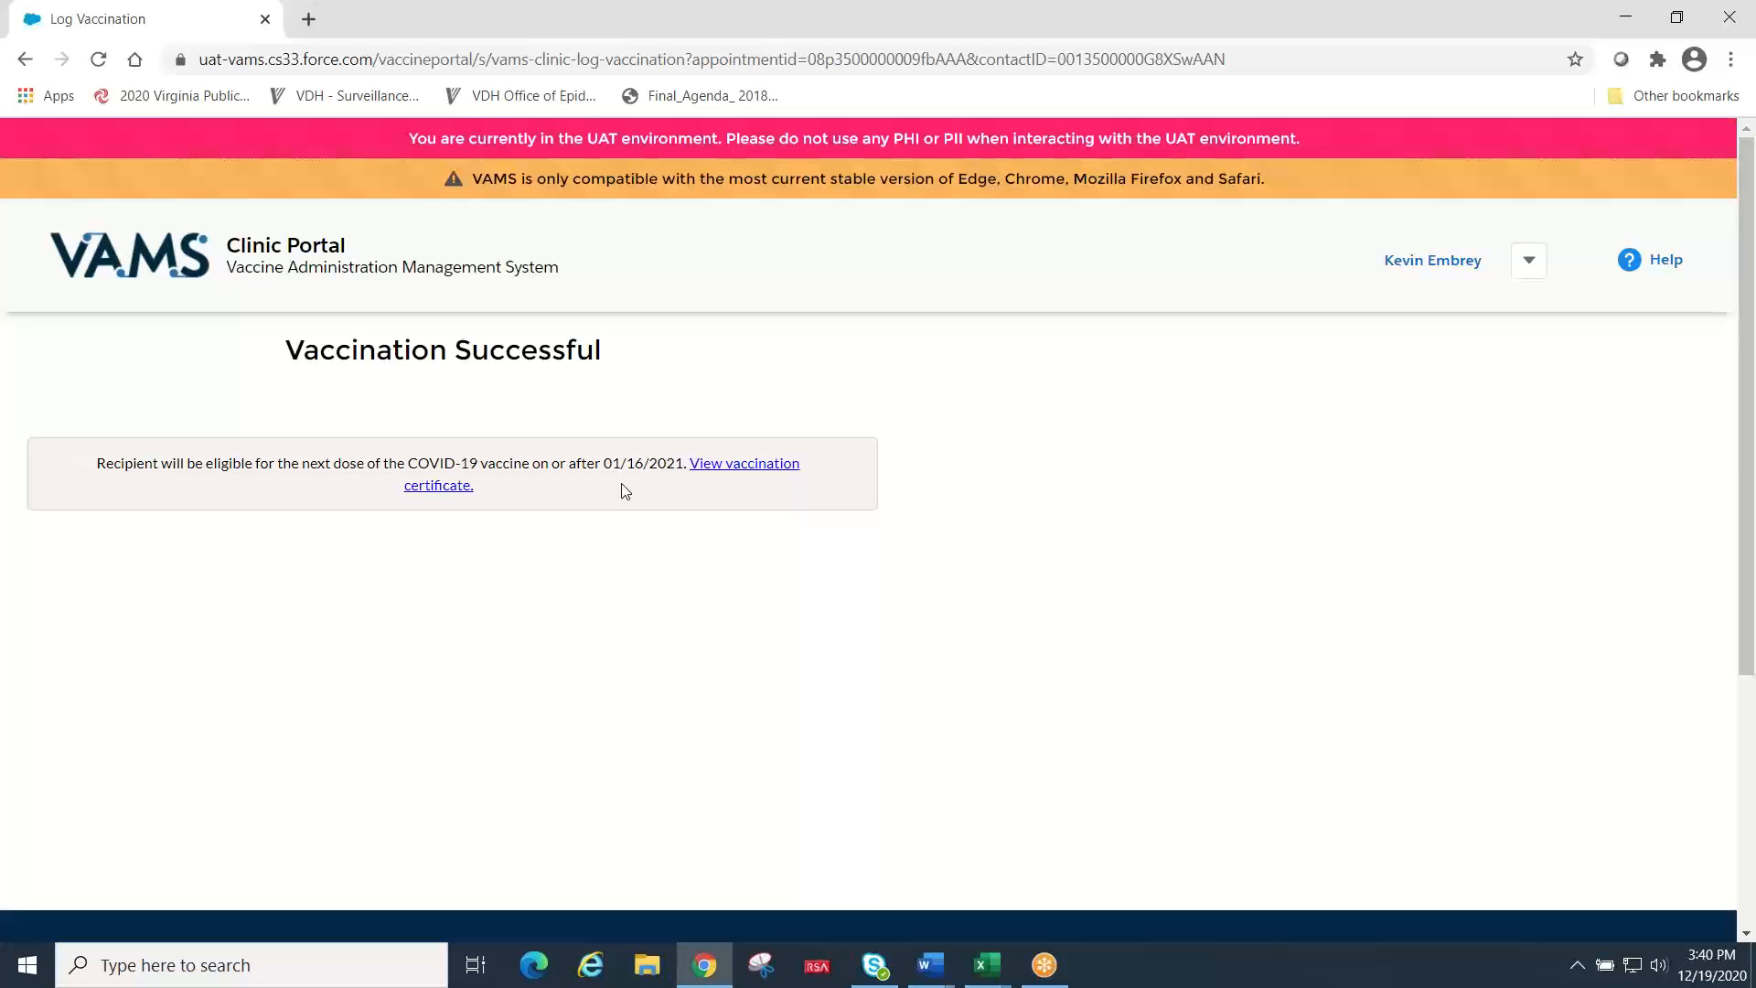
Step: View the recipient's COVID-19 vaccination certificate and its PDF version, and close both
left_click(756, 467)
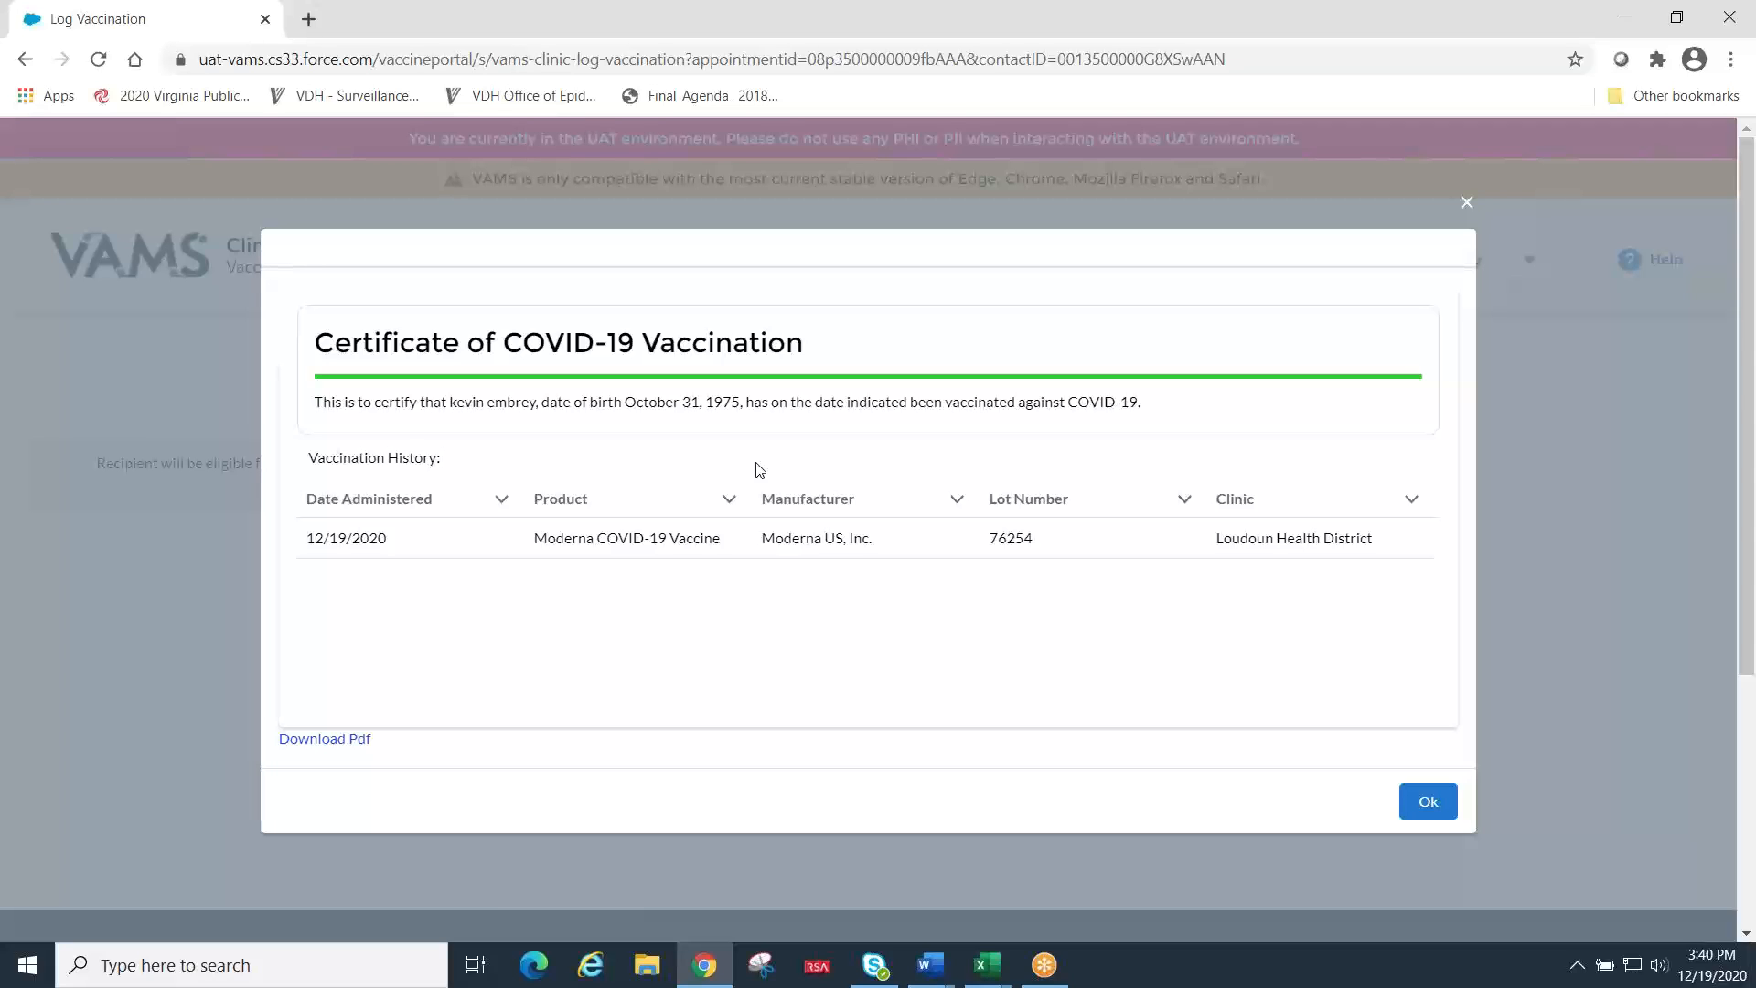
left_click(314, 741)
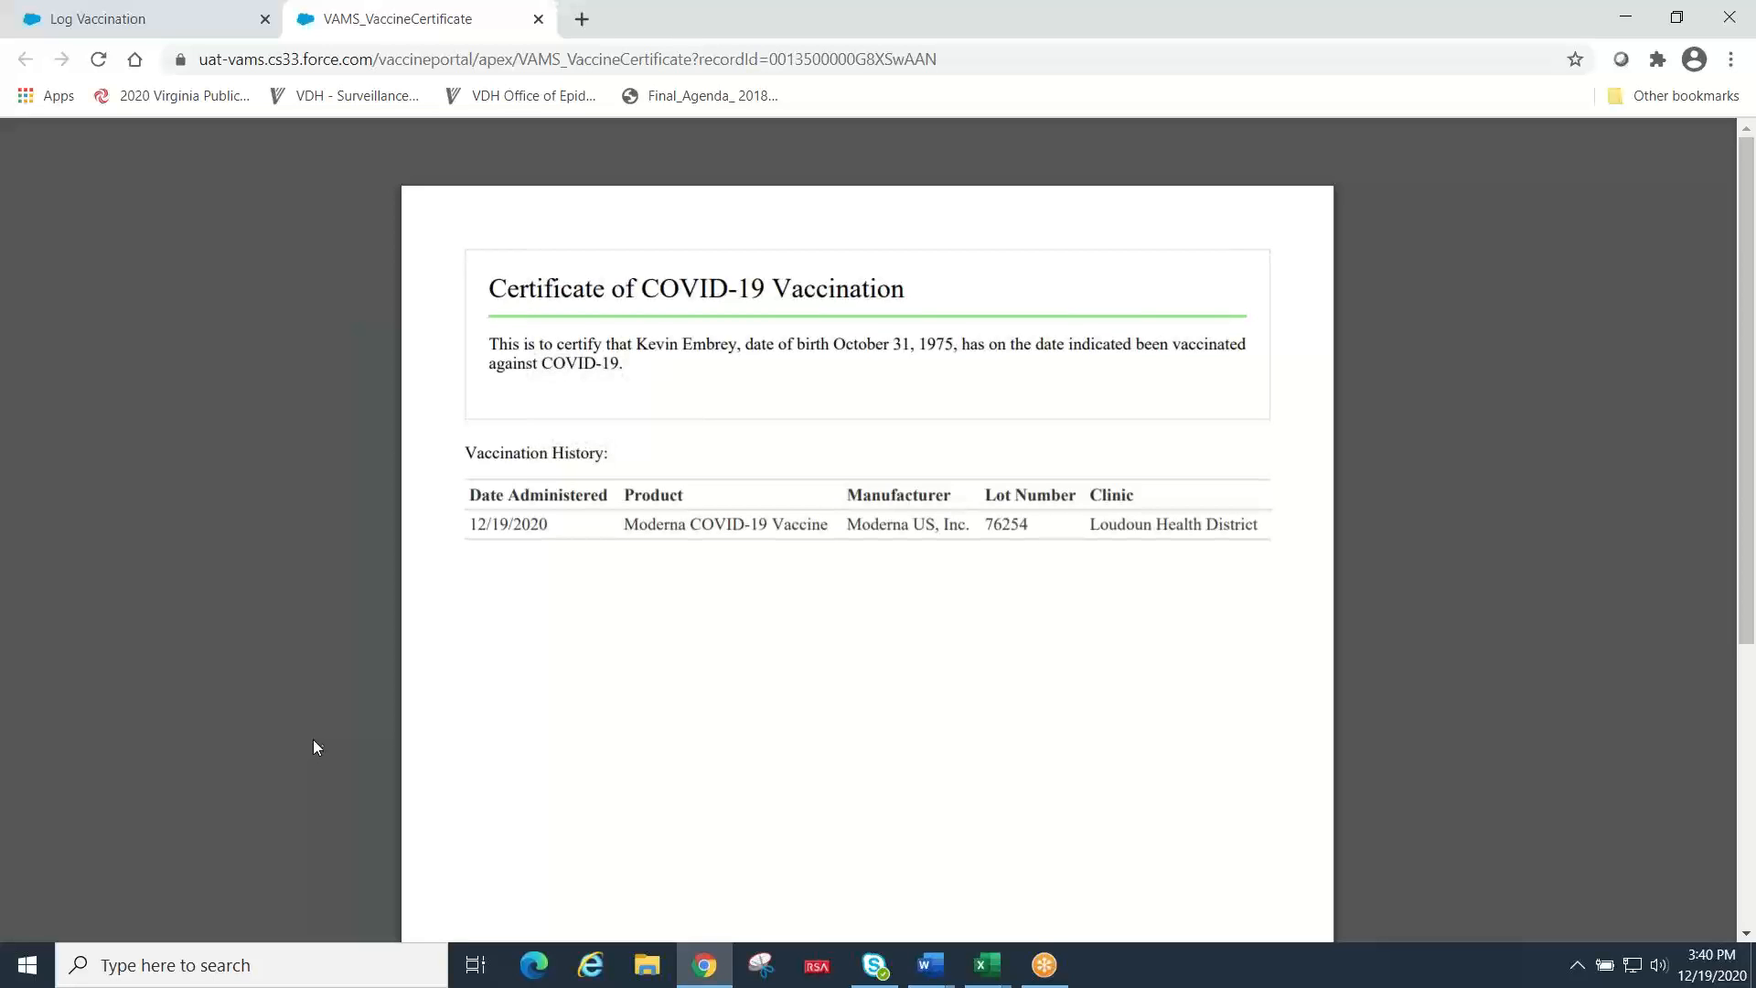
left_click(538, 18)
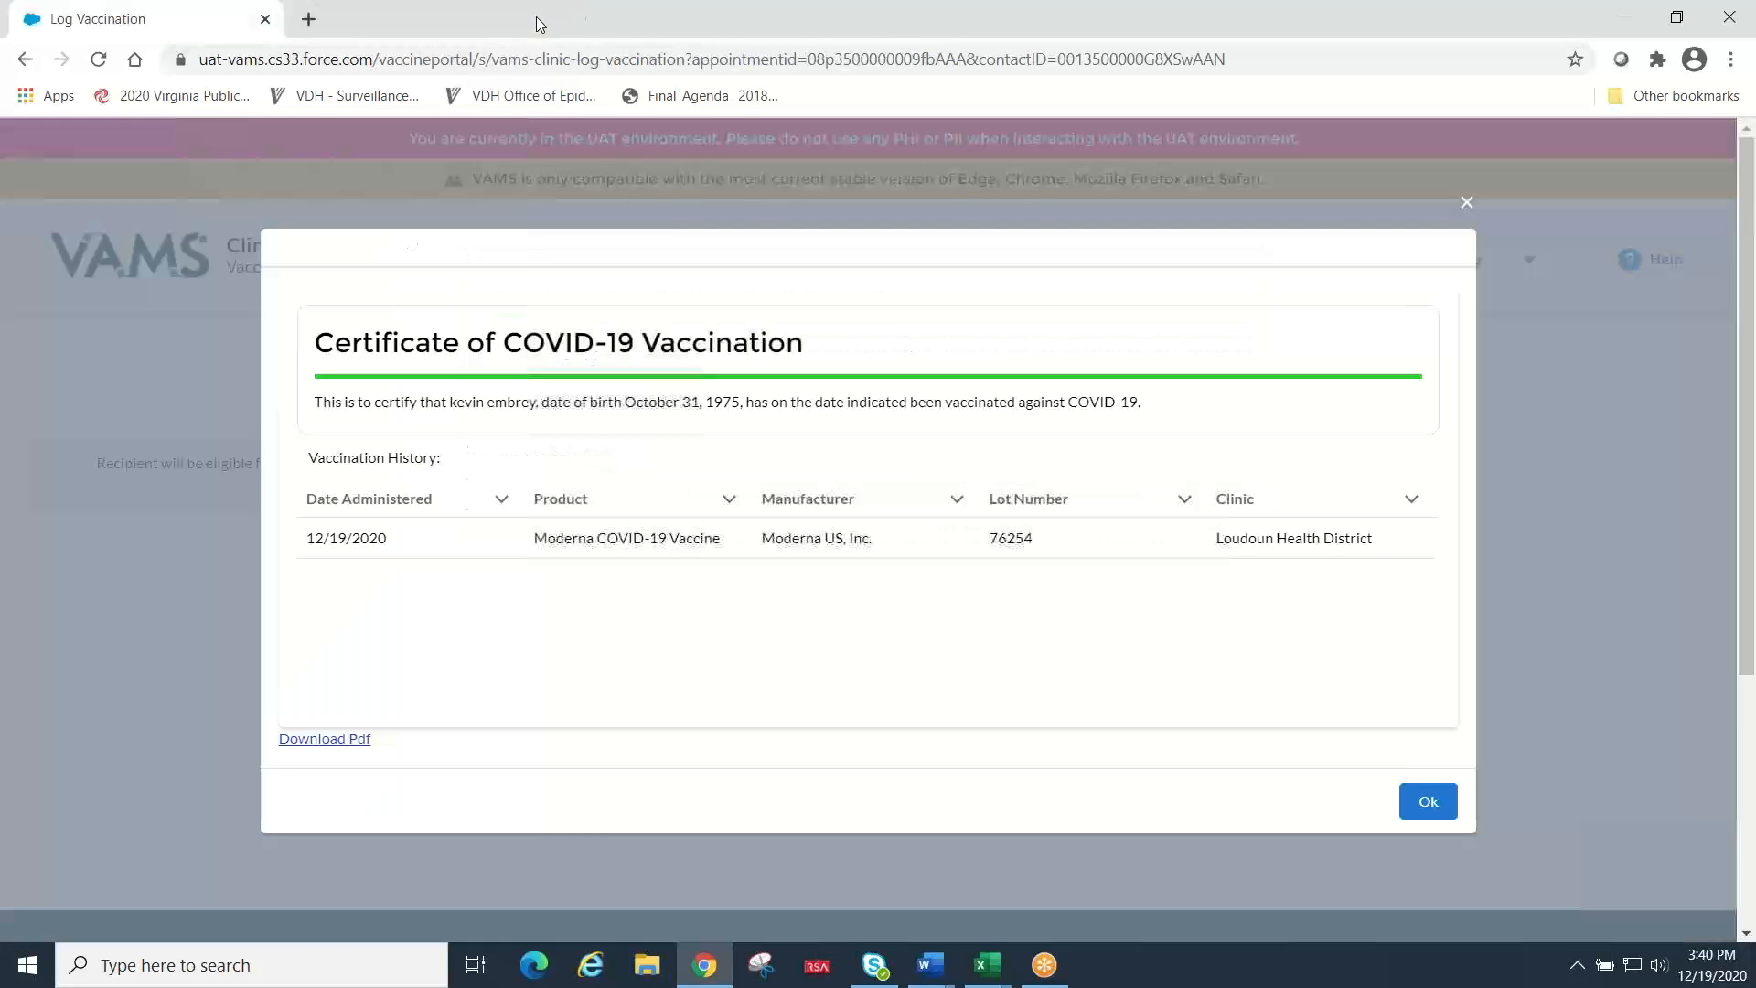
left_click(1416, 814)
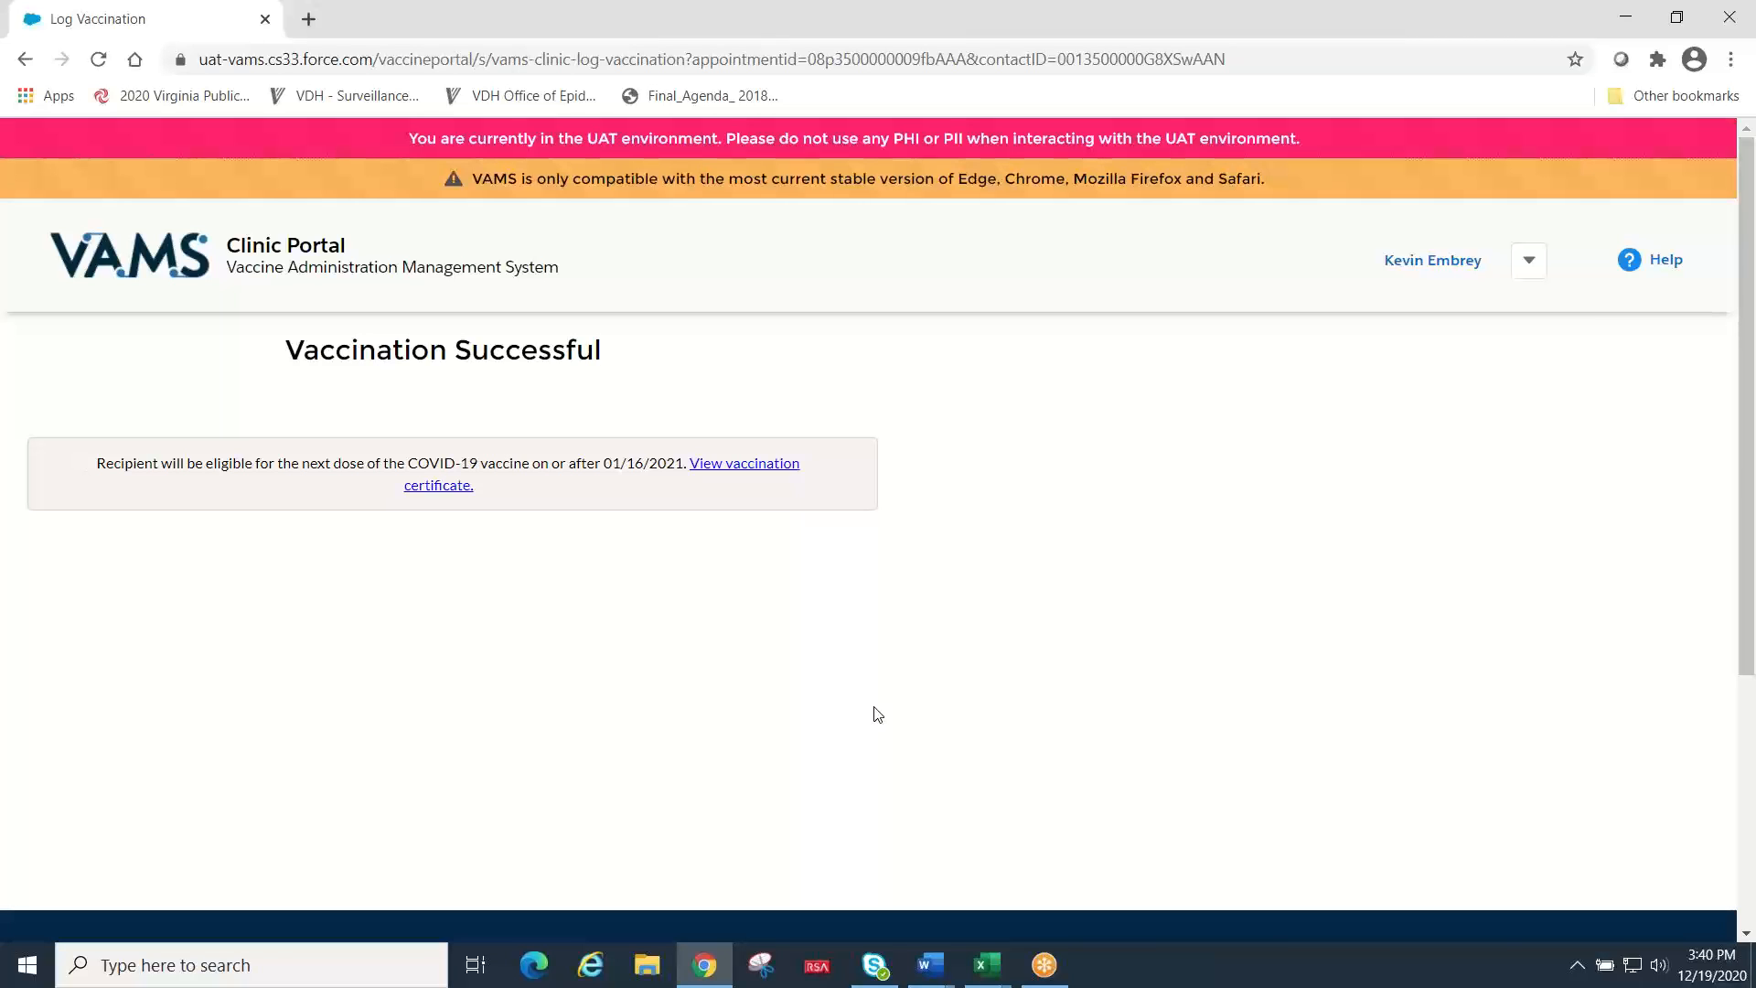
Step: Return to the clinic portal's home page and check today's checked-in appointments under Manage Appointments
left_click(162, 263)
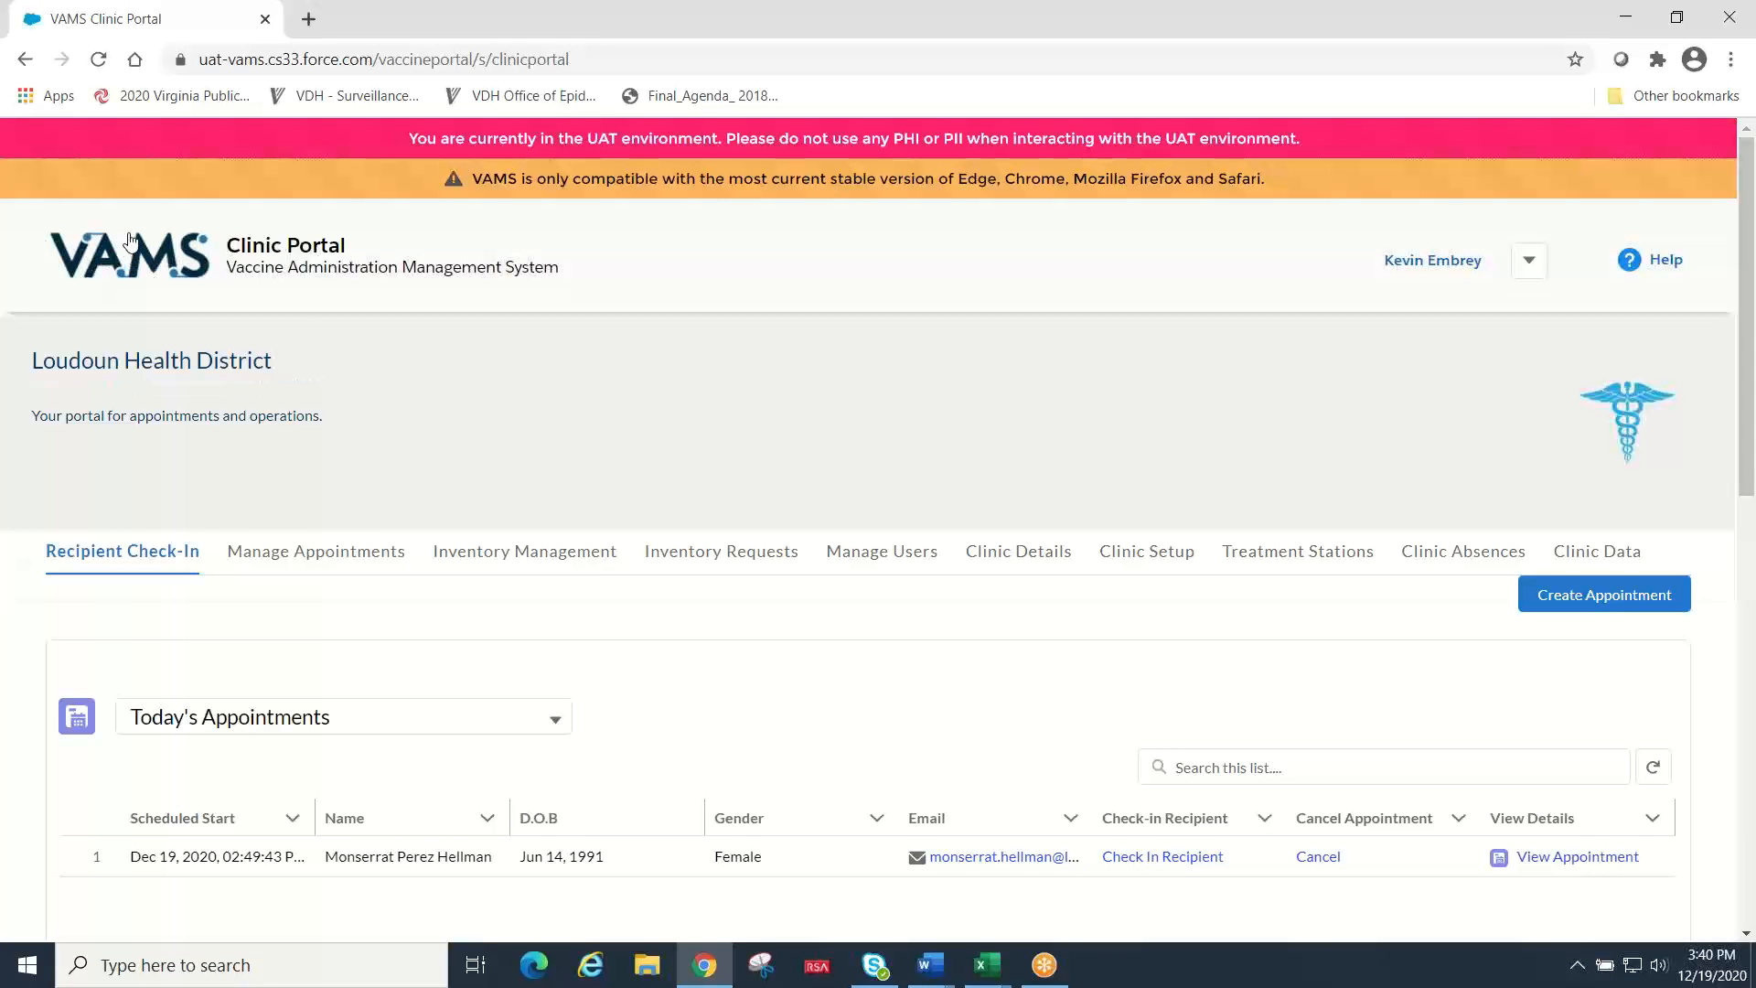
left_click(309, 554)
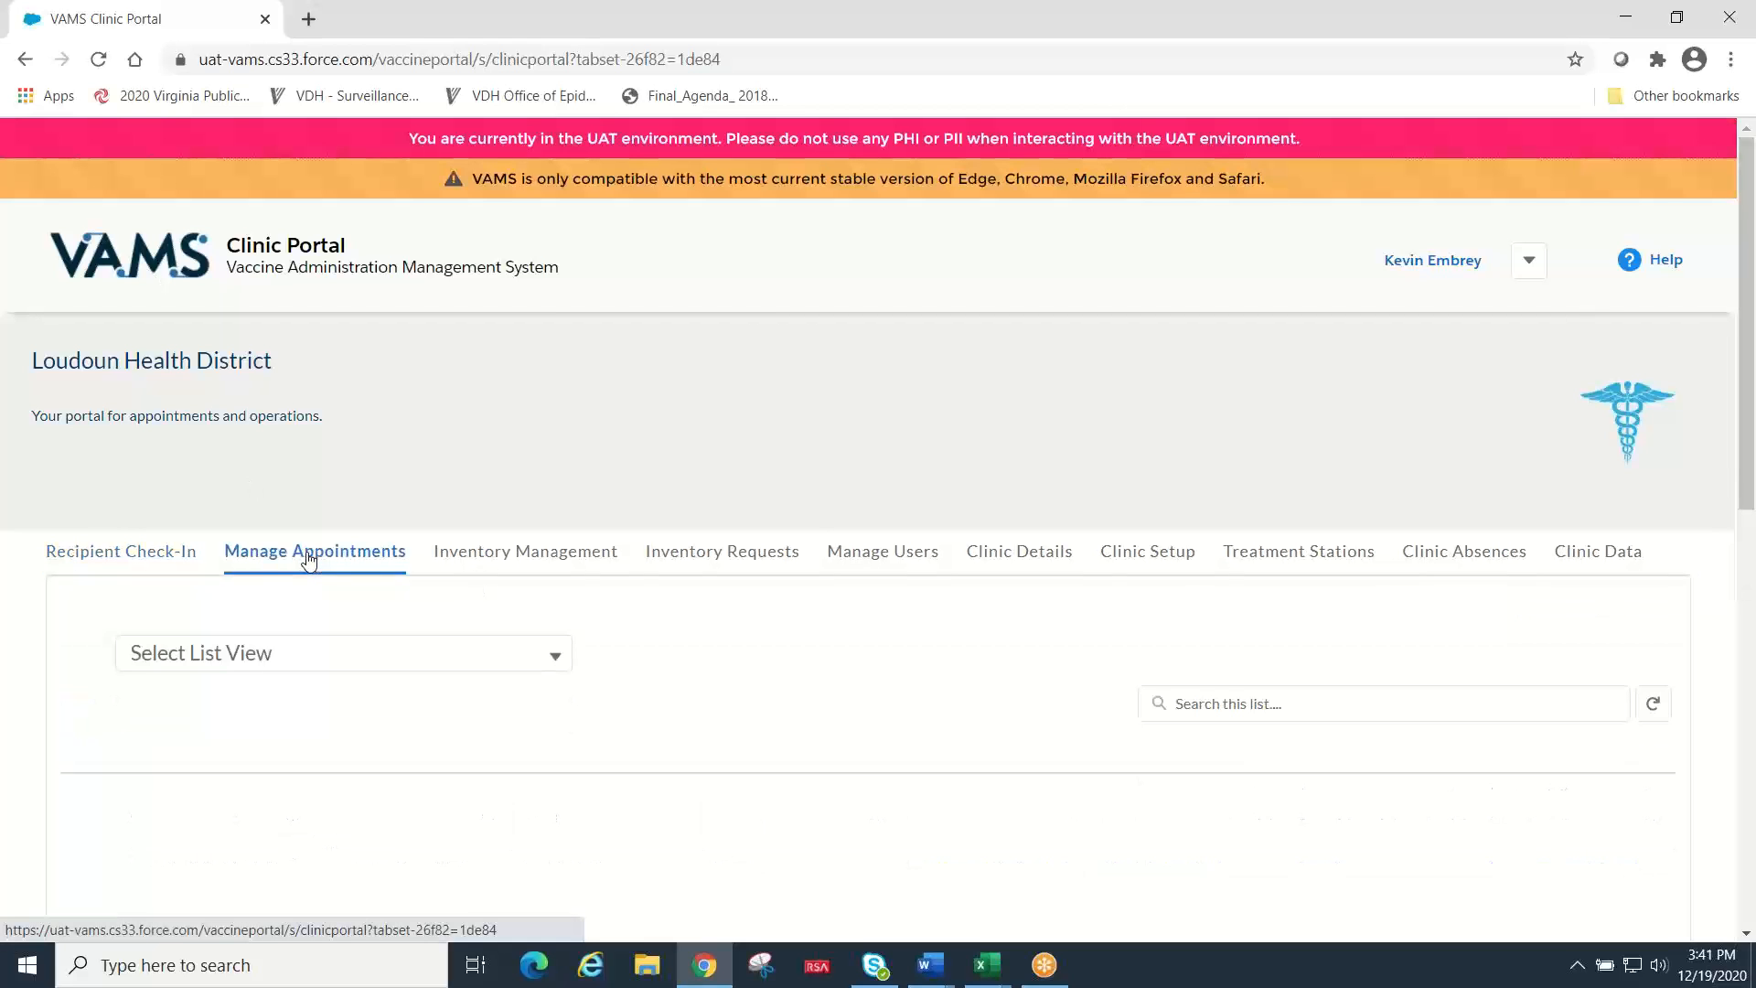
scroll(114, 620, "down", 1)
scroll(137, 613, "down", 2)
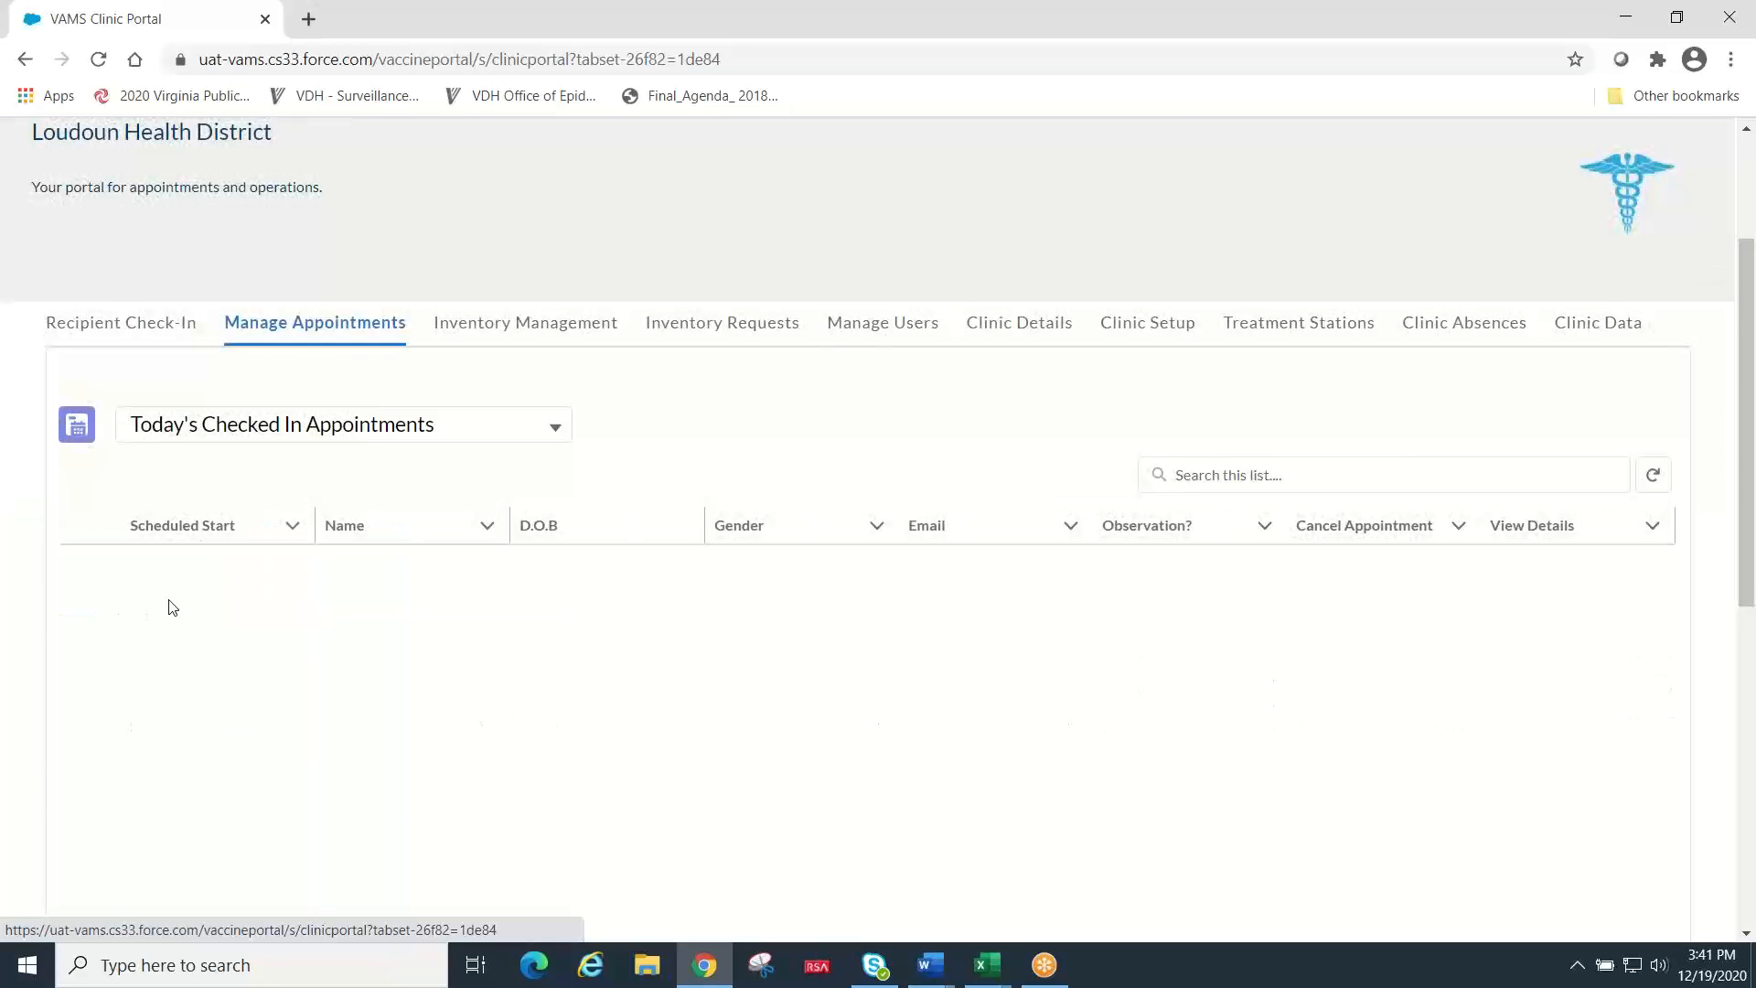